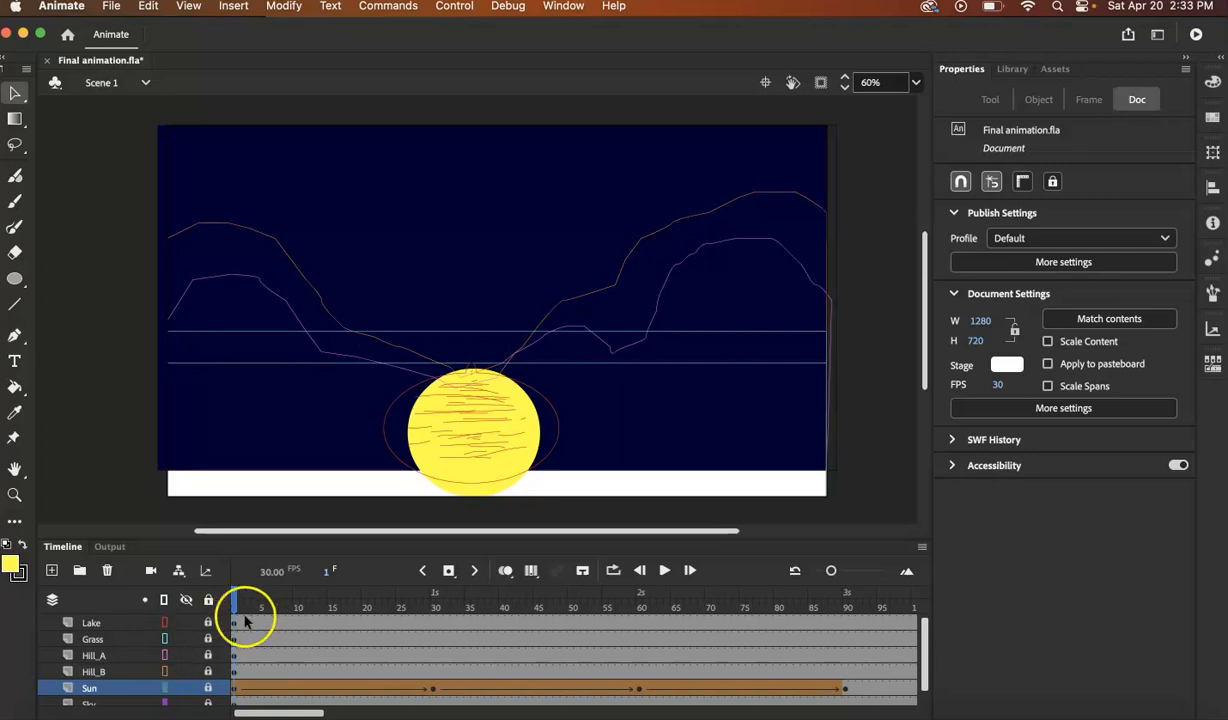
Step: Unlock the Sky layer and insert a keyframe on it at frame 16
scroll(310, 672, down, 1)
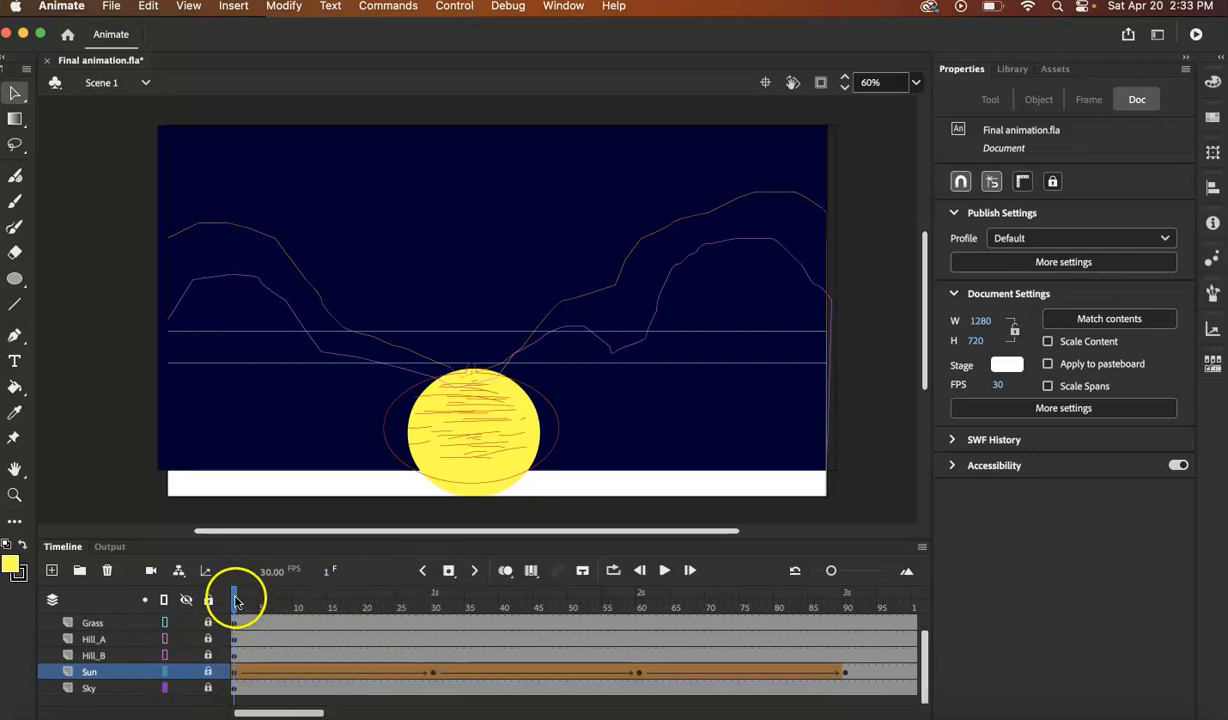
drag(239, 600, 338, 598)
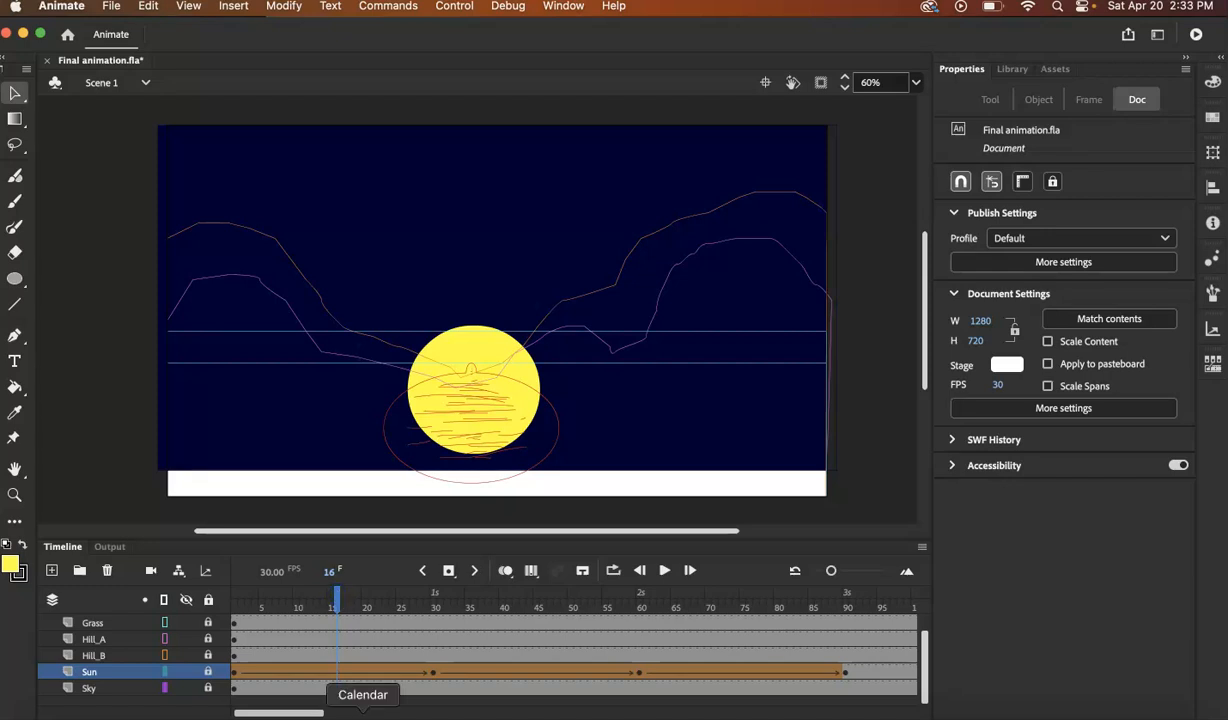
click(339, 689)
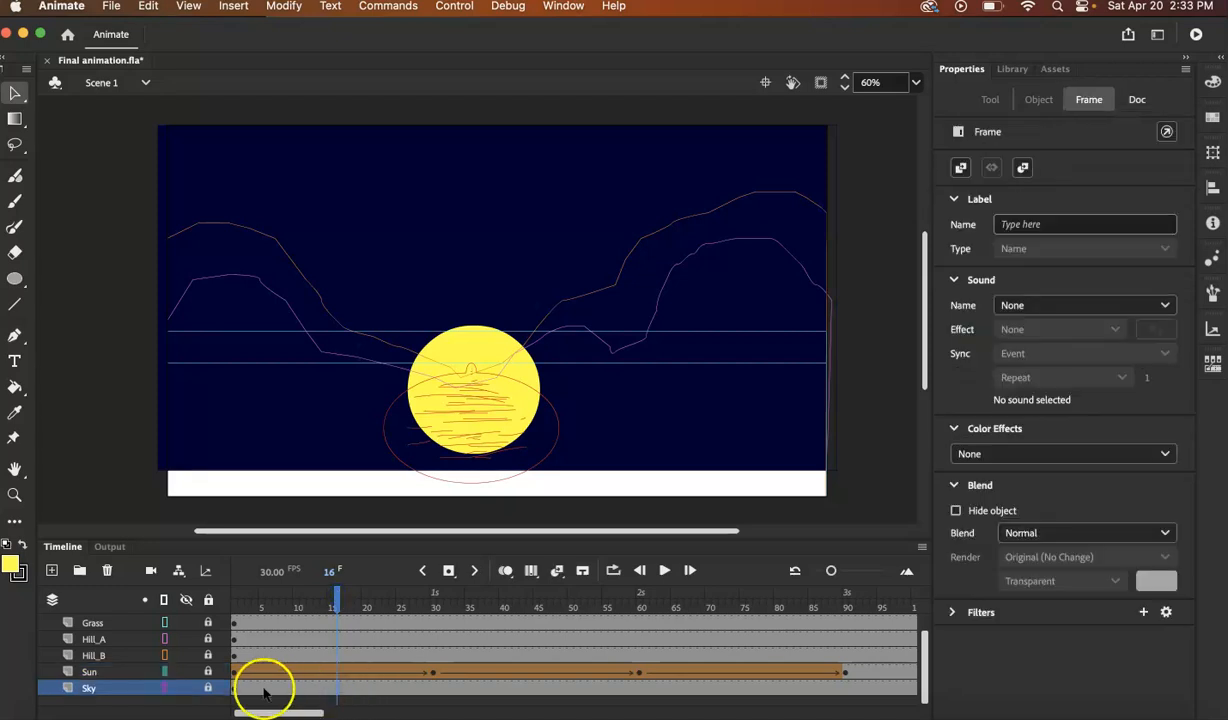
click(208, 689)
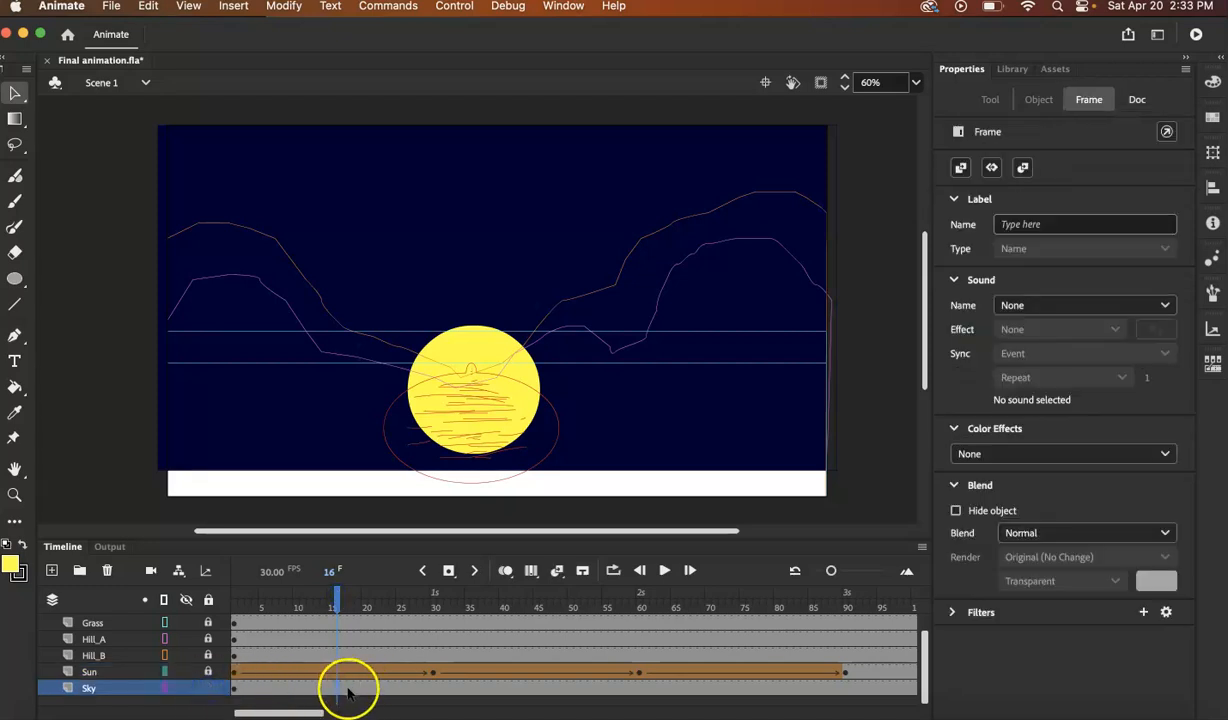
click(449, 571)
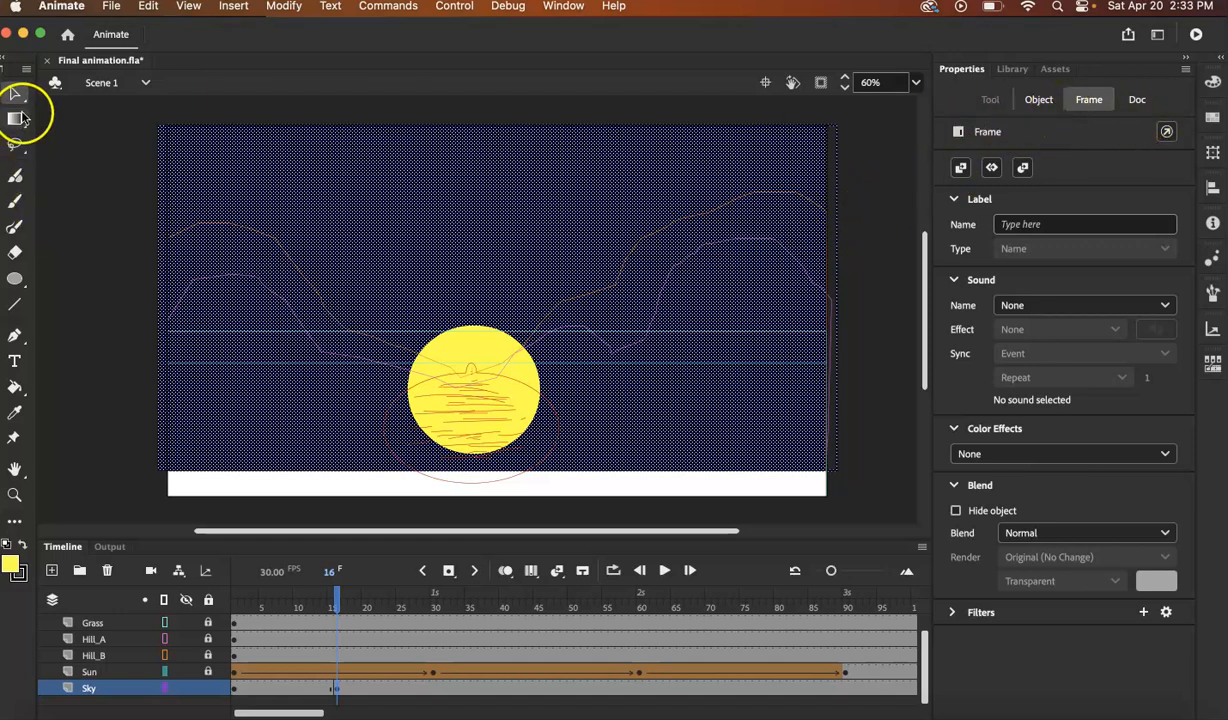
Step: Change the sky shape's fill on frame 16 to a linear gradient
click(258, 196)
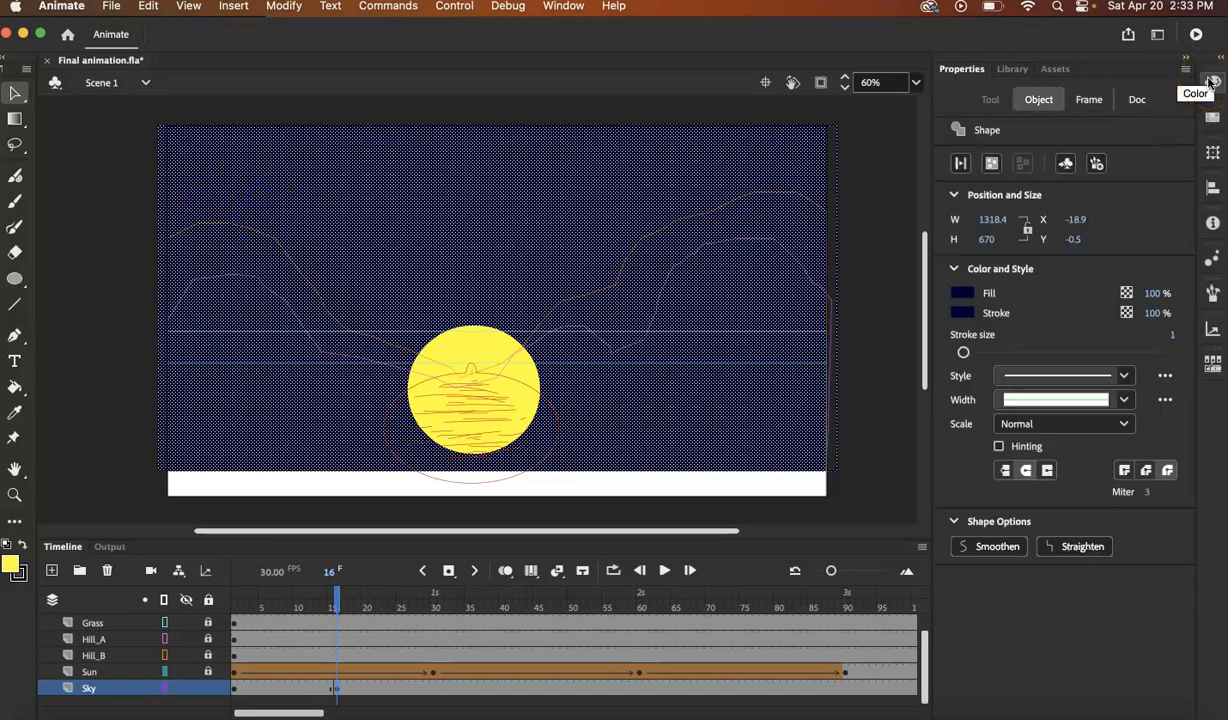
click(1211, 82)
click(1020, 102)
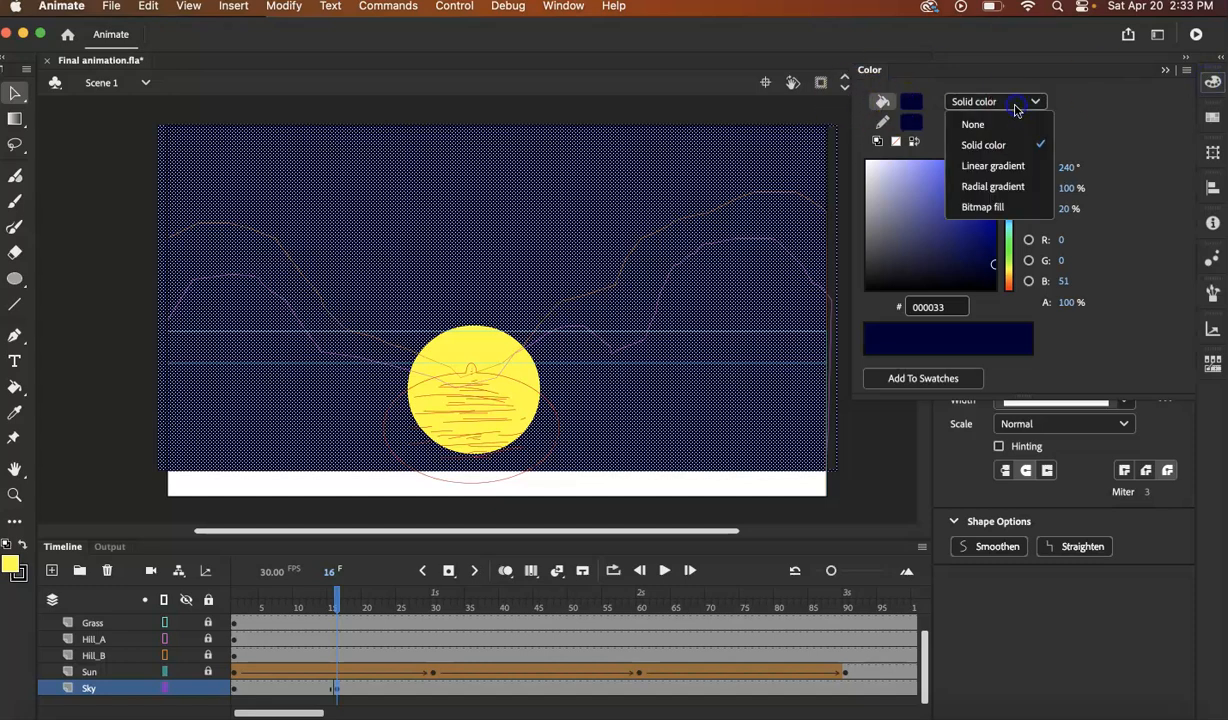
click(1000, 165)
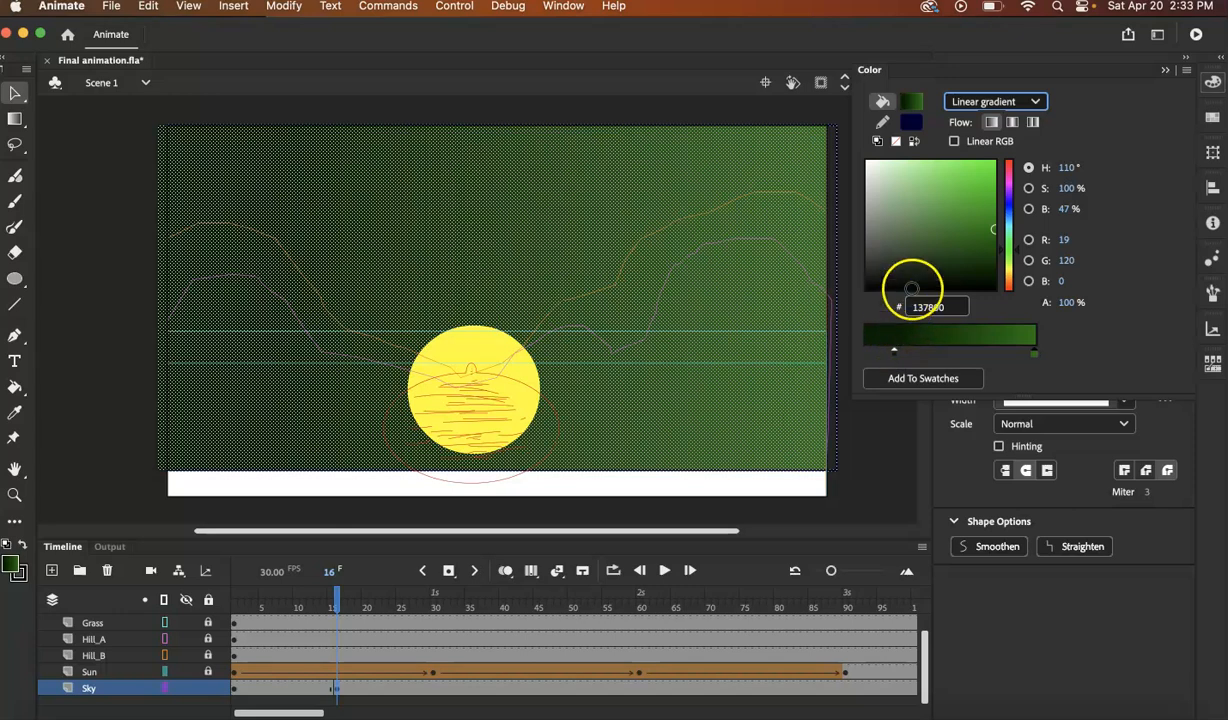
Step: Recolour the sky gradient's dark green stop to dark blue 001C4F and shift it slightly toward the gradient's start
click(895, 356)
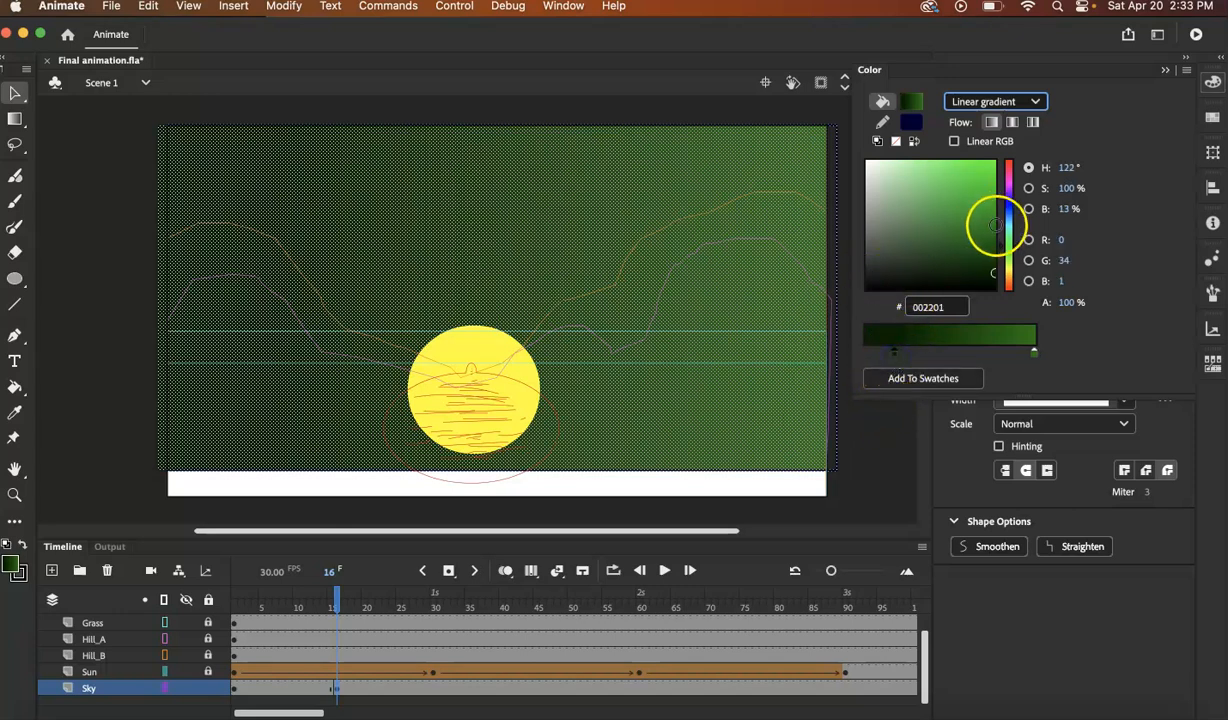
drag(1009, 236, 1010, 216)
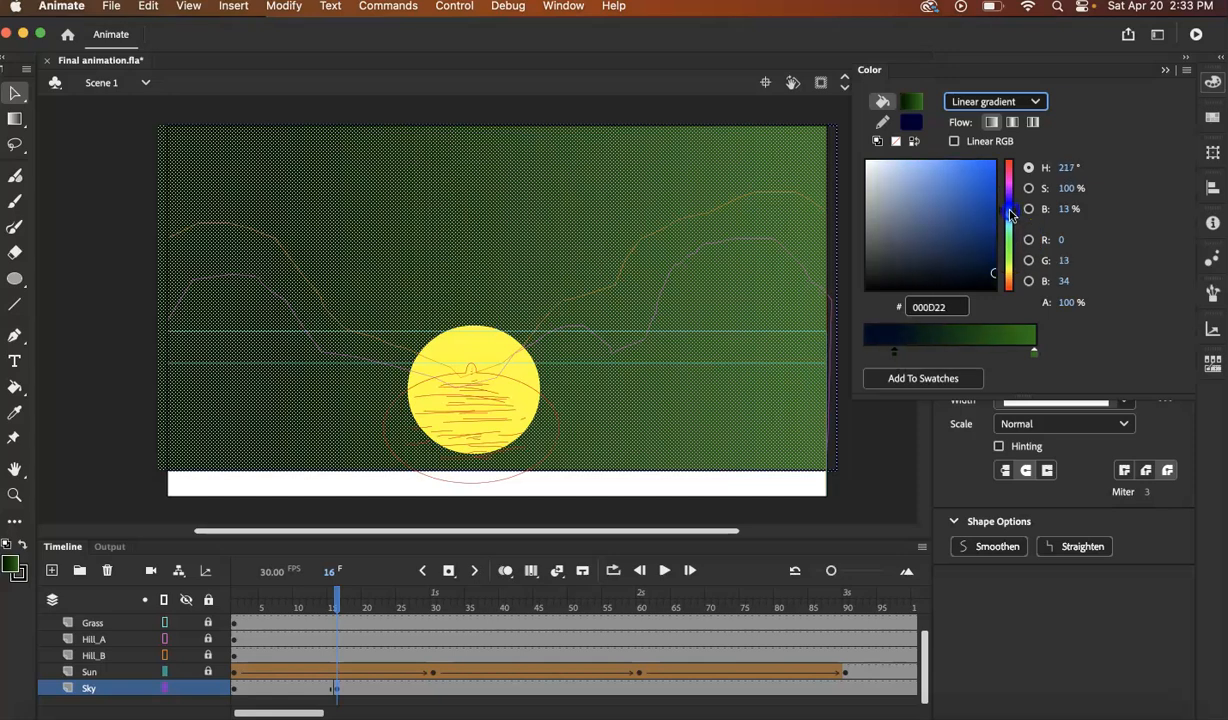
click(993, 272)
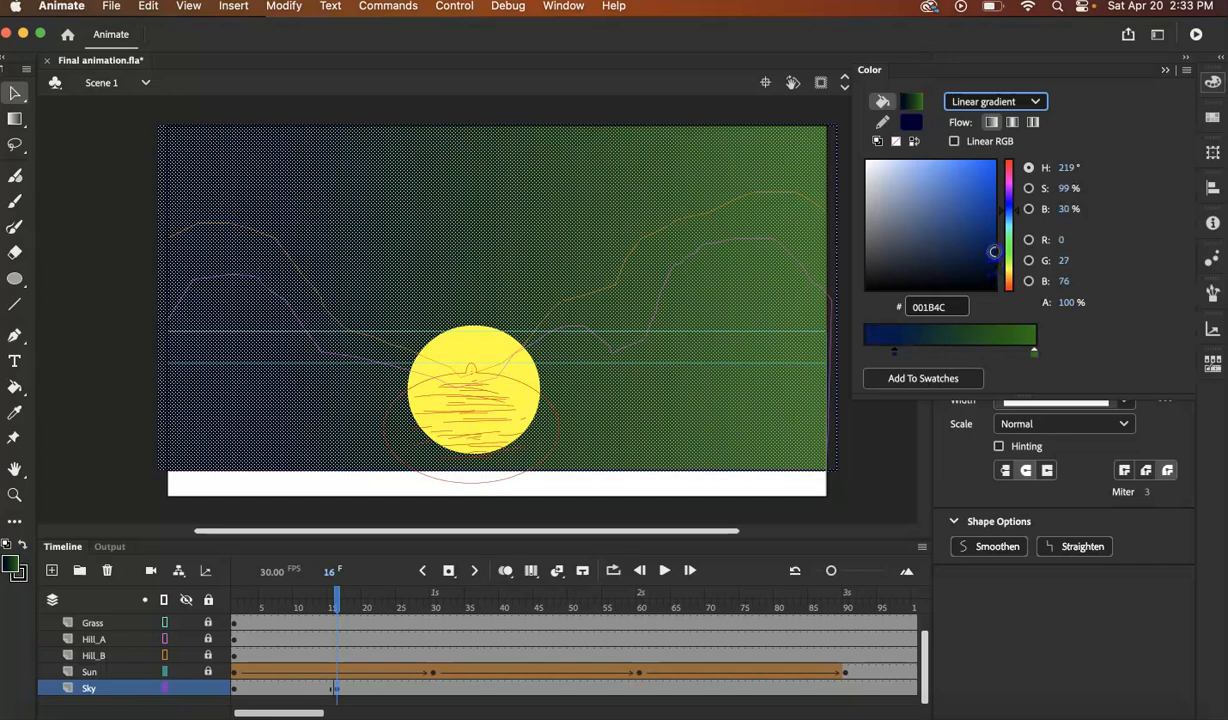
click(894, 352)
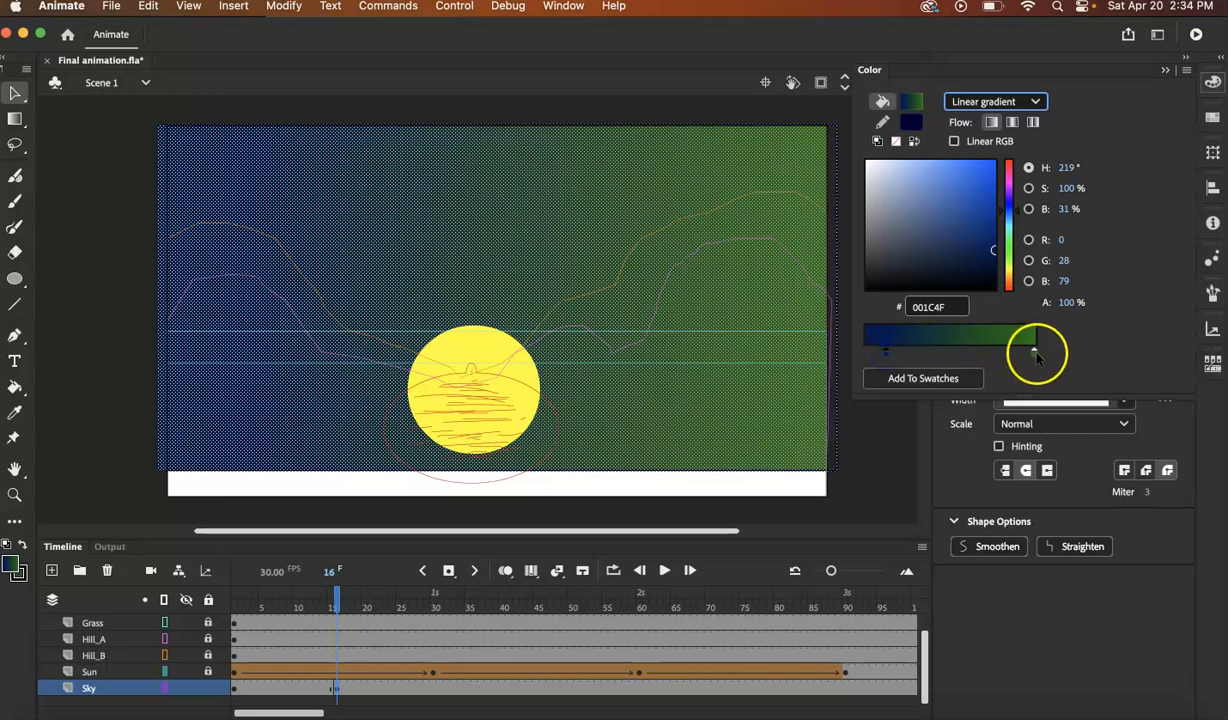
Step: Recolour the sky gradient's end stop to golden yellow EBBF2F
click(1034, 354)
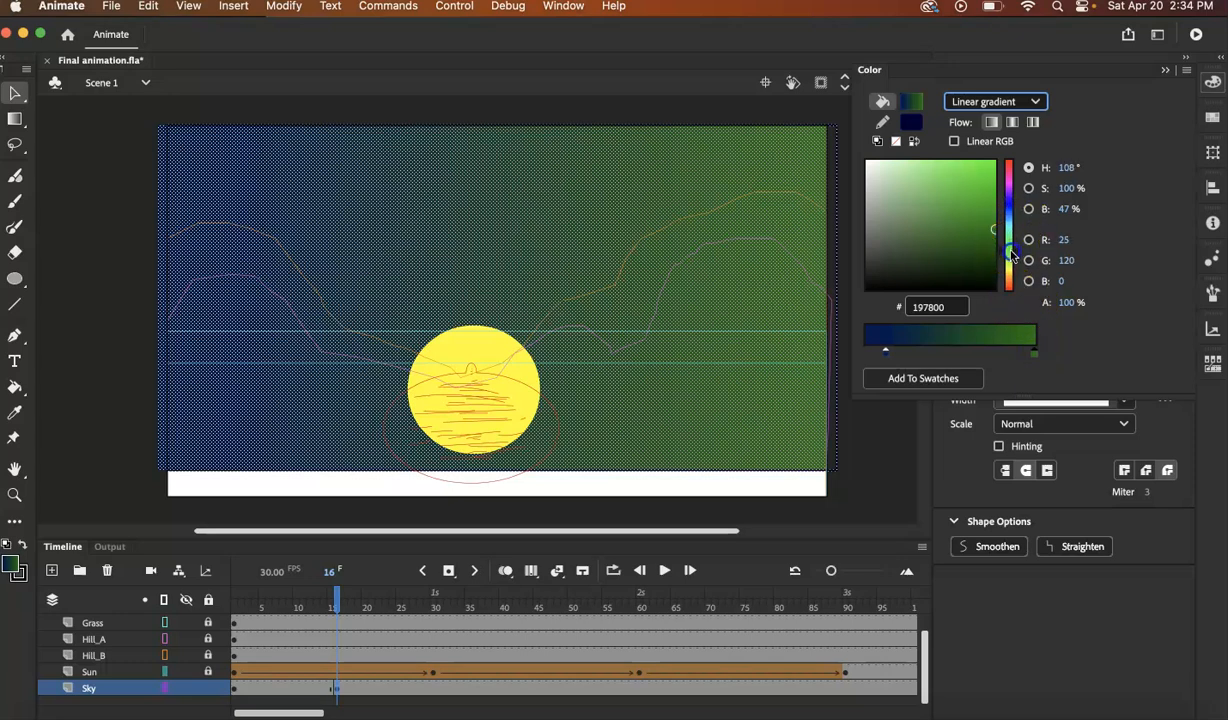
drag(1006, 248, 1010, 263)
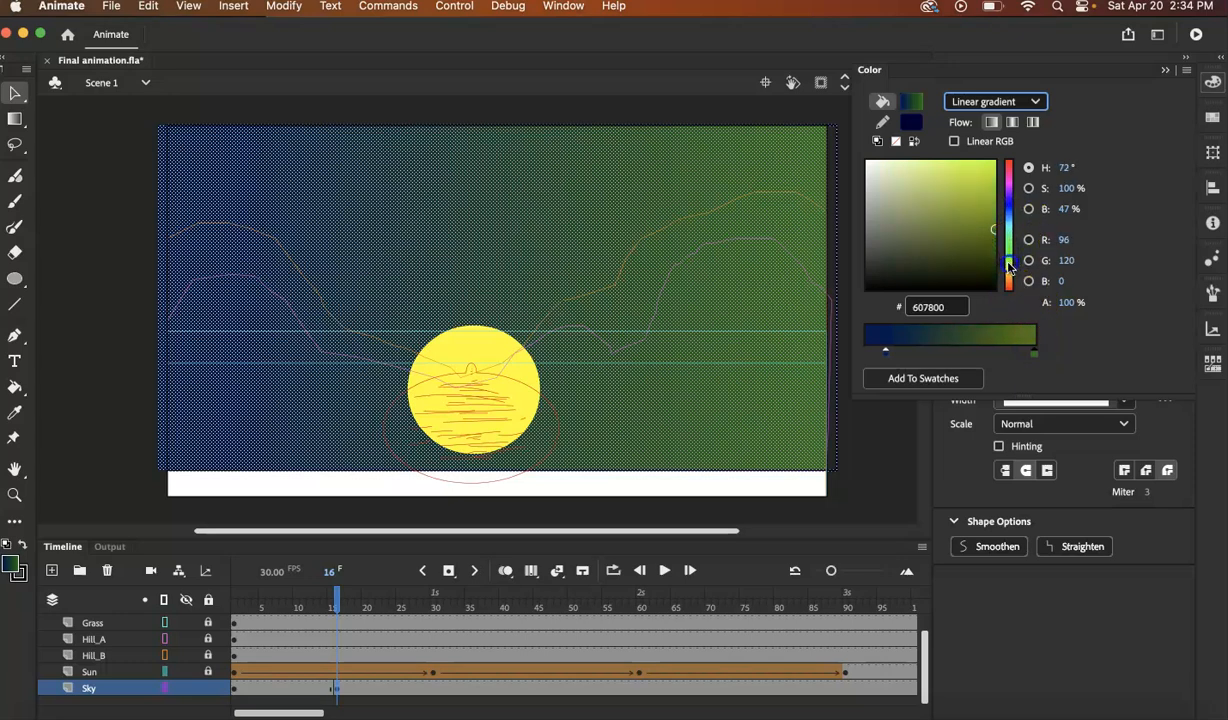
drag(1007, 270, 1008, 275)
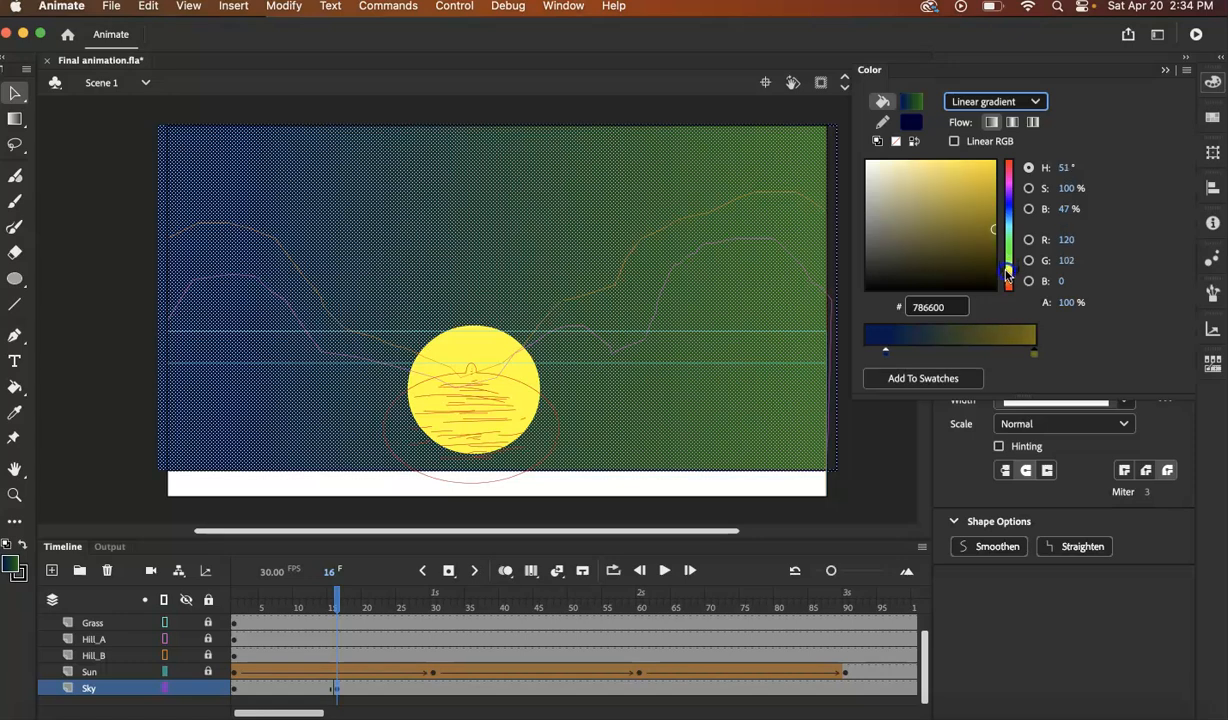
drag(993, 230, 981, 232)
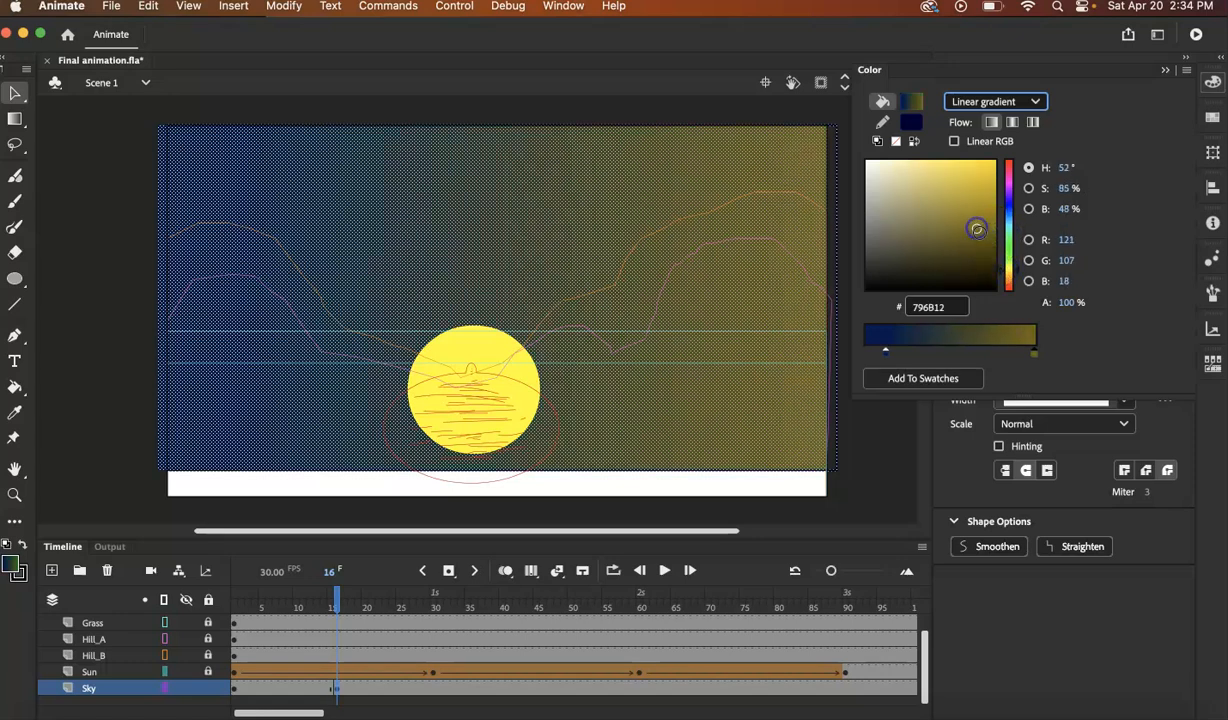
drag(1009, 274, 1012, 279)
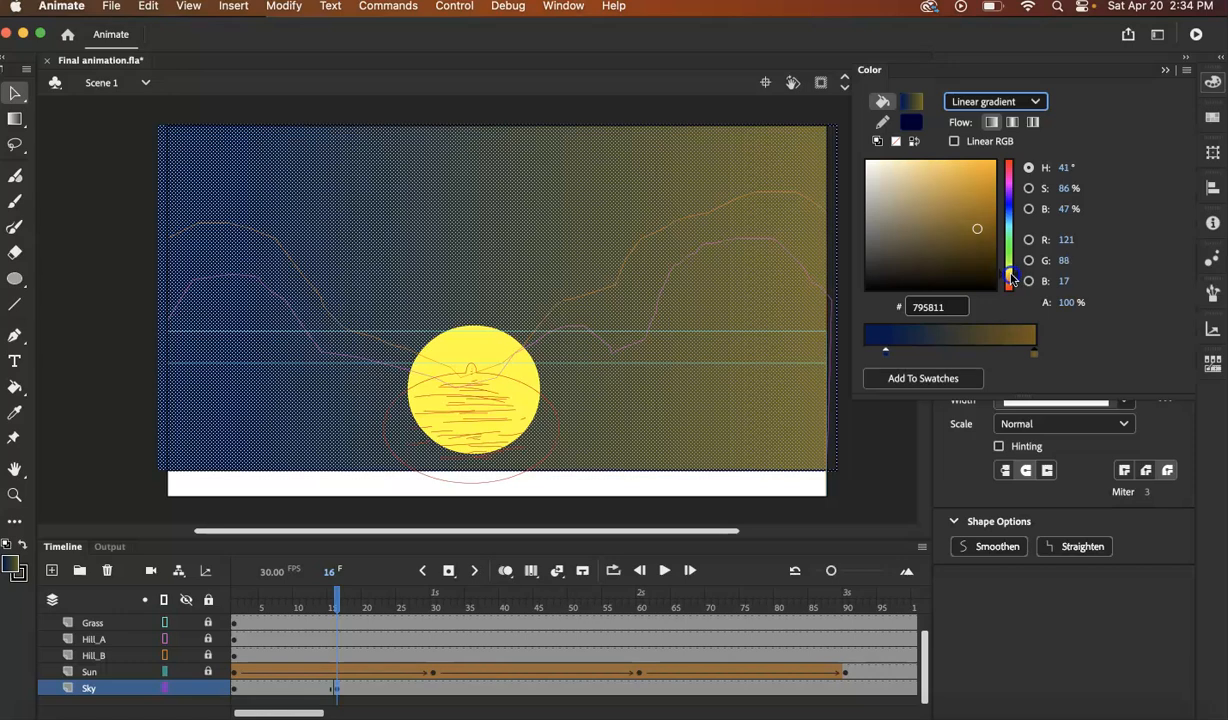
drag(973, 233, 972, 208)
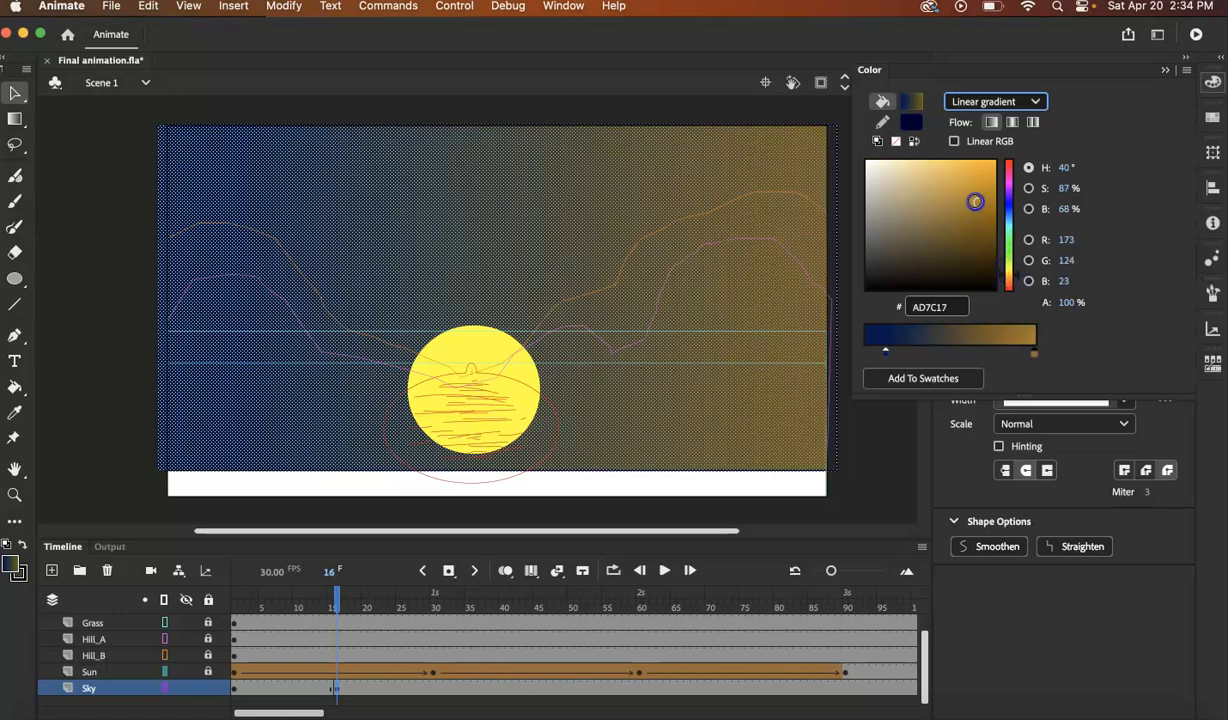
drag(1009, 262, 1010, 277)
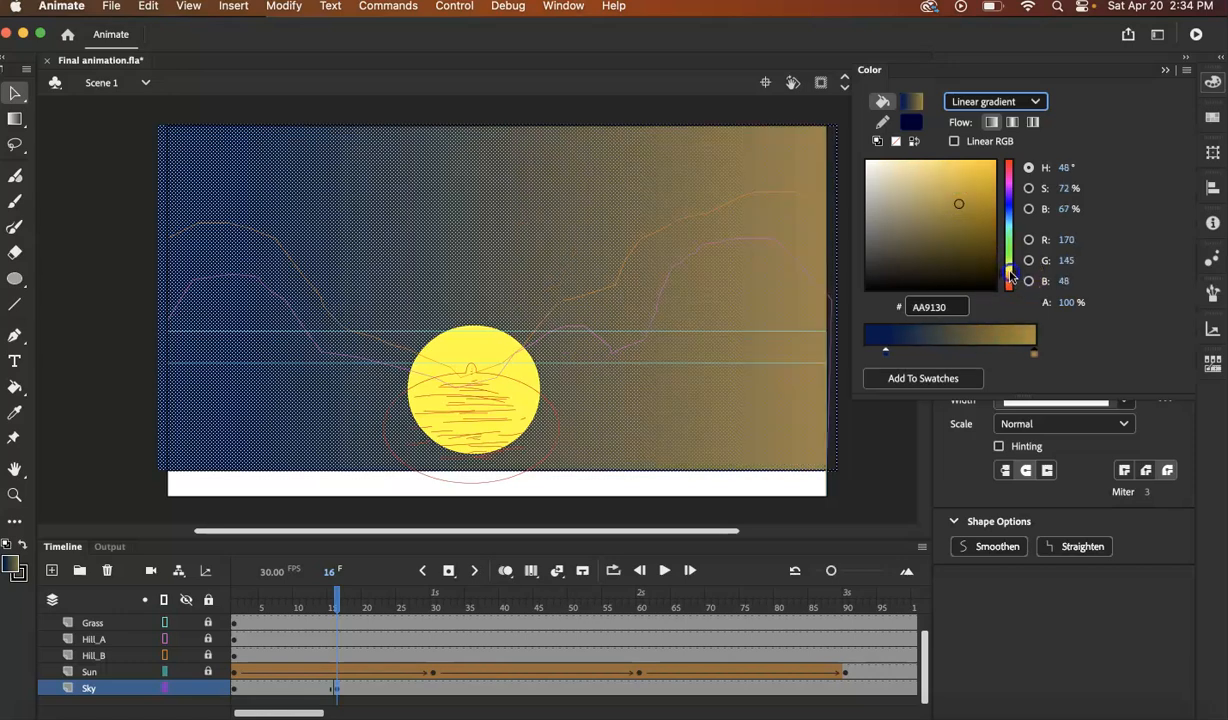
drag(965, 235, 960, 207)
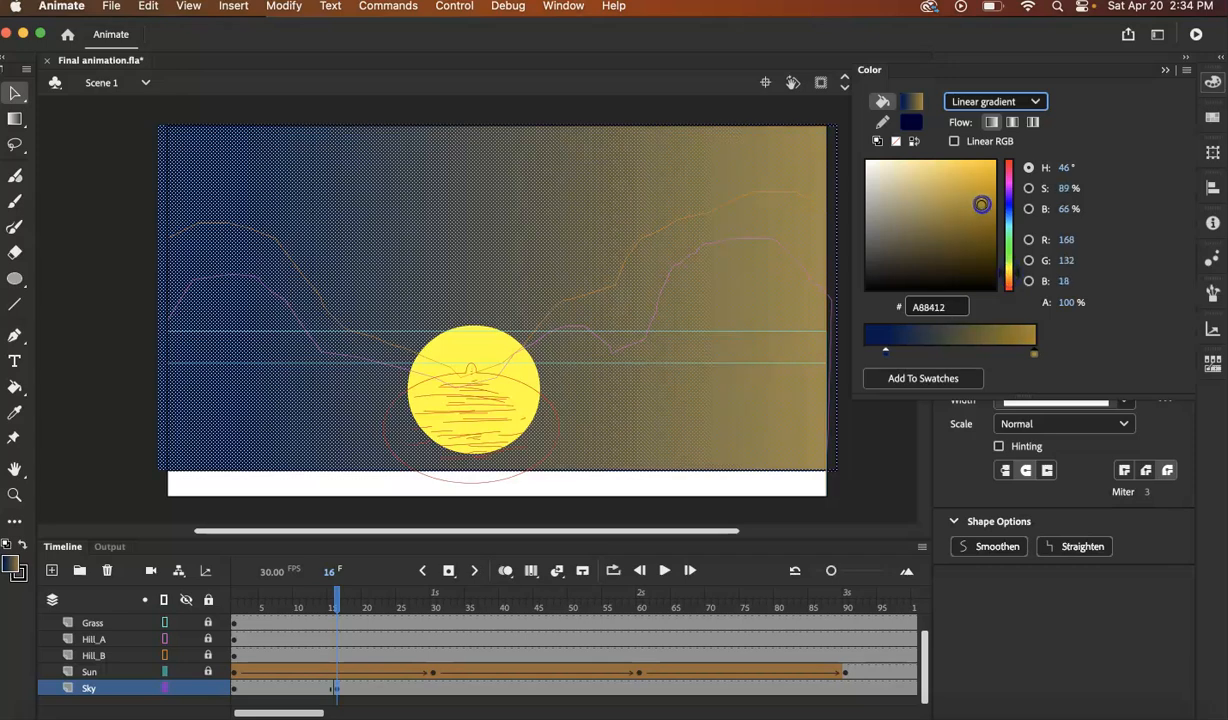
drag(961, 207, 969, 171)
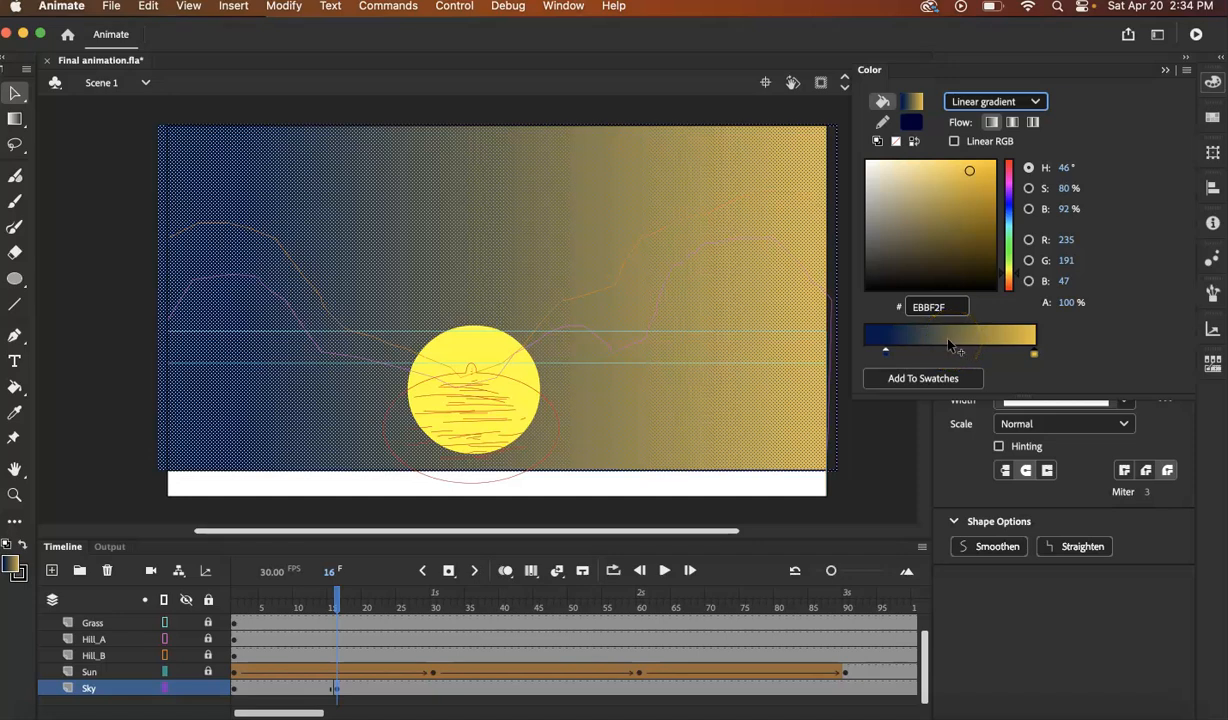
Step: Add a purple stop, about 57306D, midway along the sky gradient and nudge the dark blue stop slightly toward it
click(950, 342)
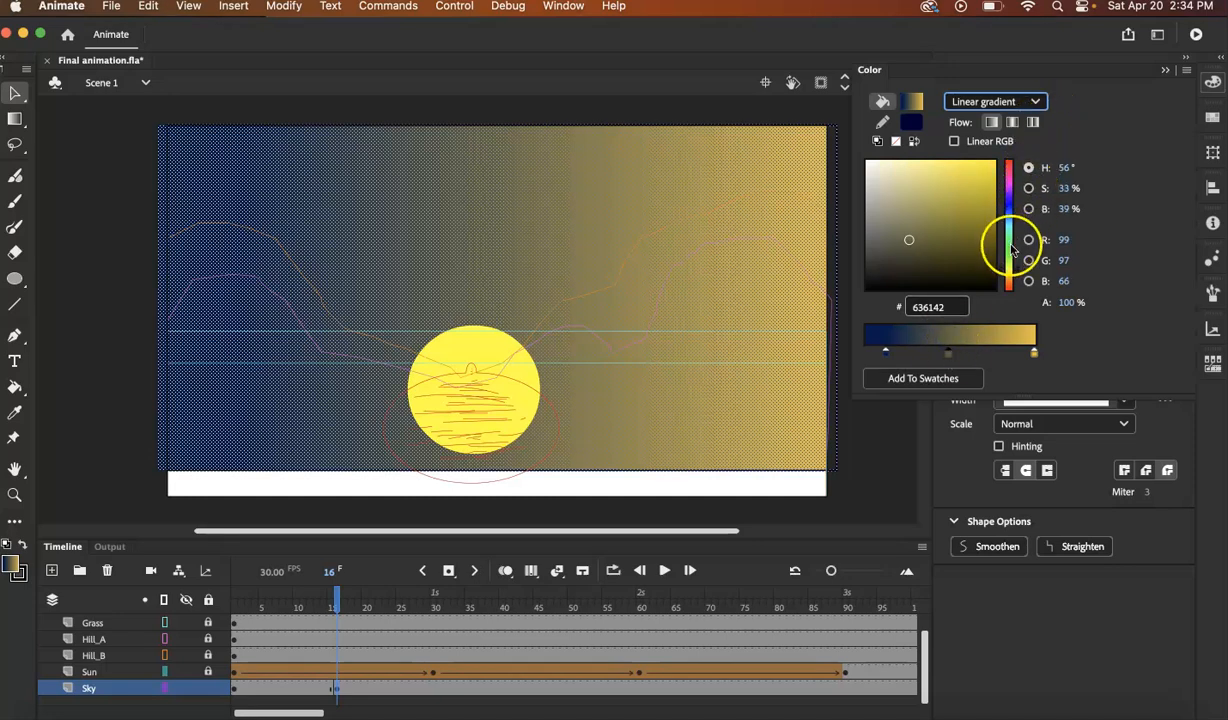
drag(1010, 262, 1012, 192)
drag(907, 240, 935, 239)
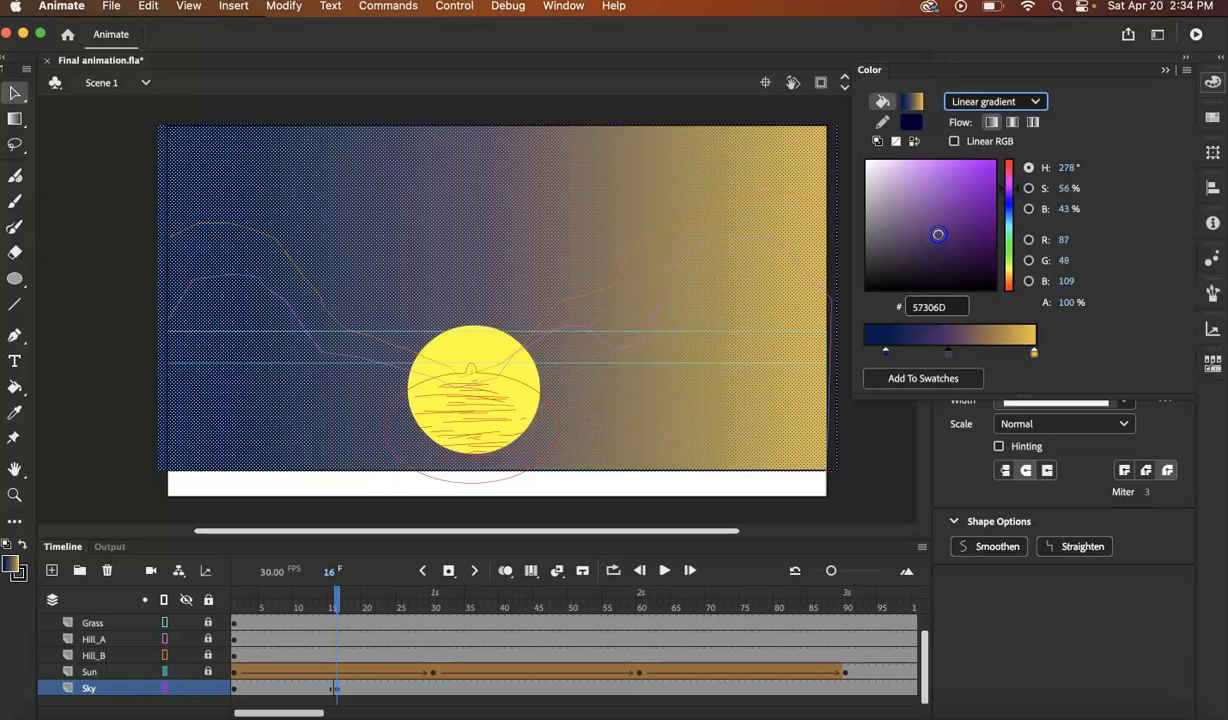
click(885, 355)
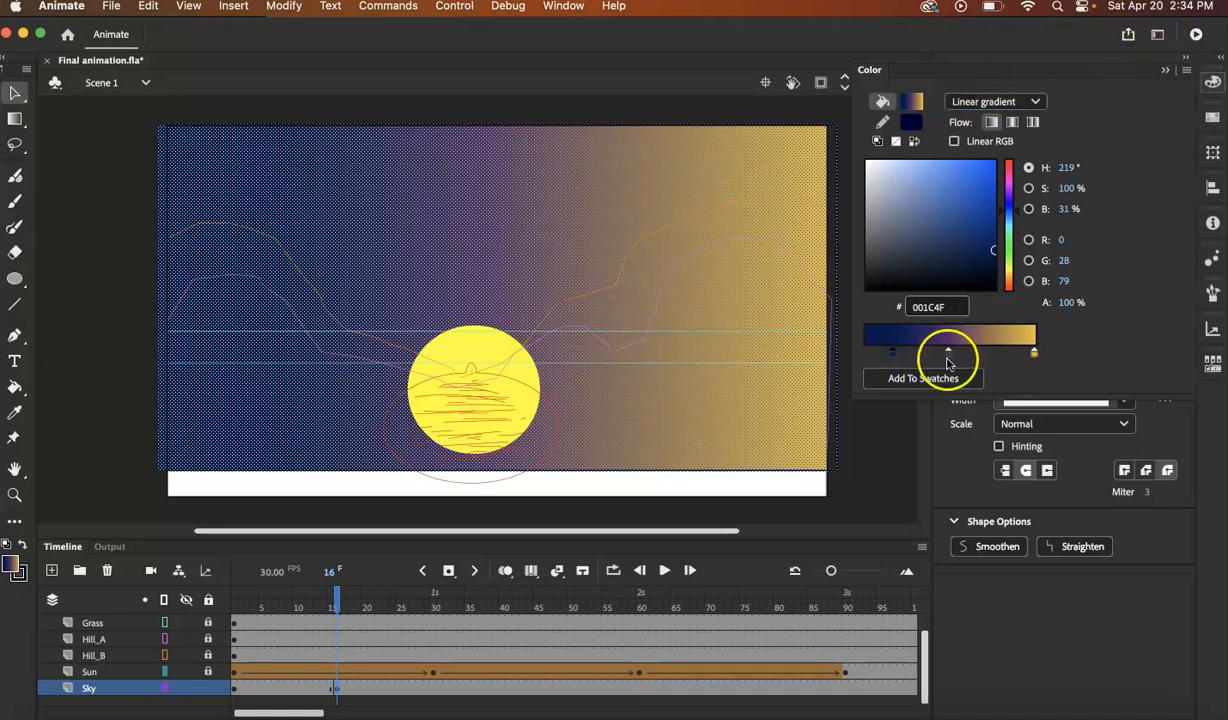
click(1184, 57)
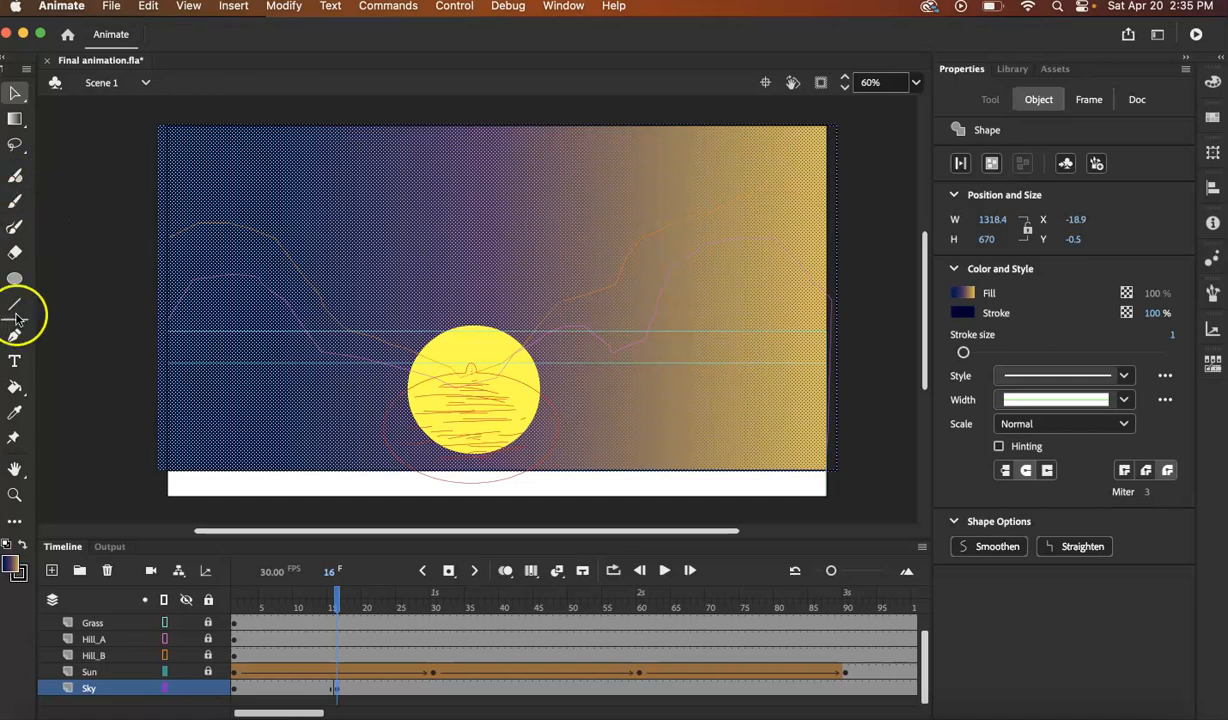
Step: Rotate the sky's gradient with the Gradient Transform tool until it runs vertically, with yellow above and dark blue below
click(13, 121)
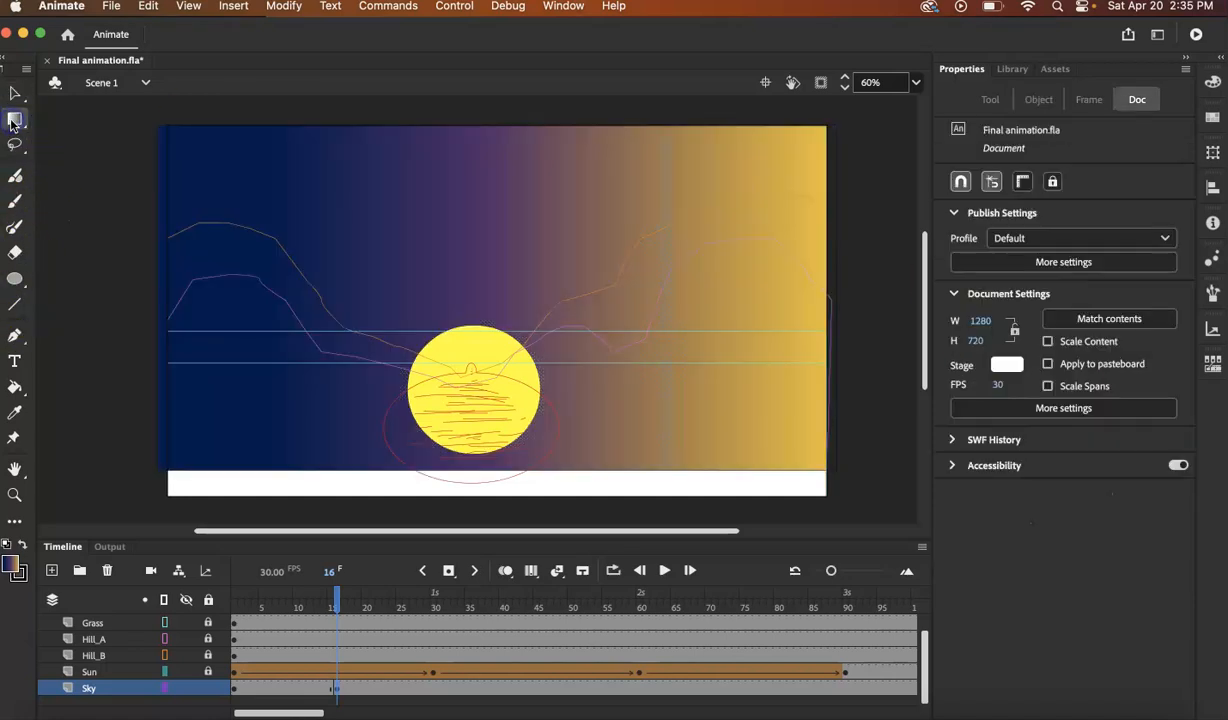
click(489, 241)
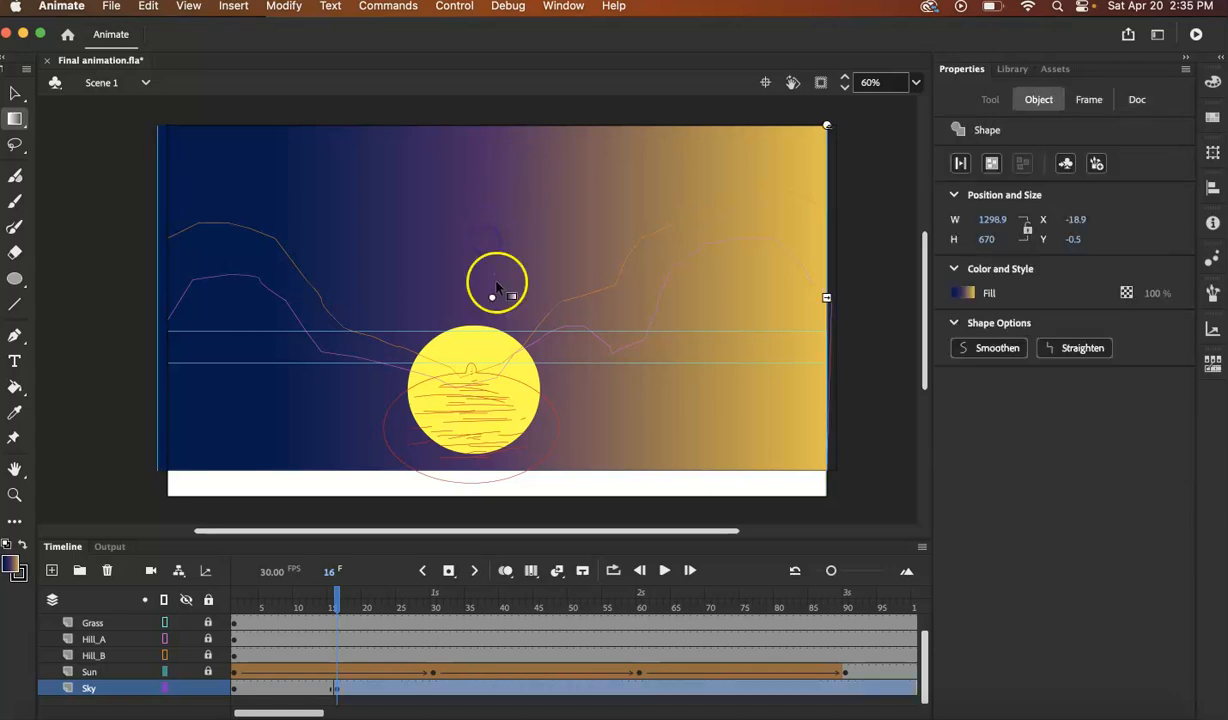
drag(826, 297, 823, 216)
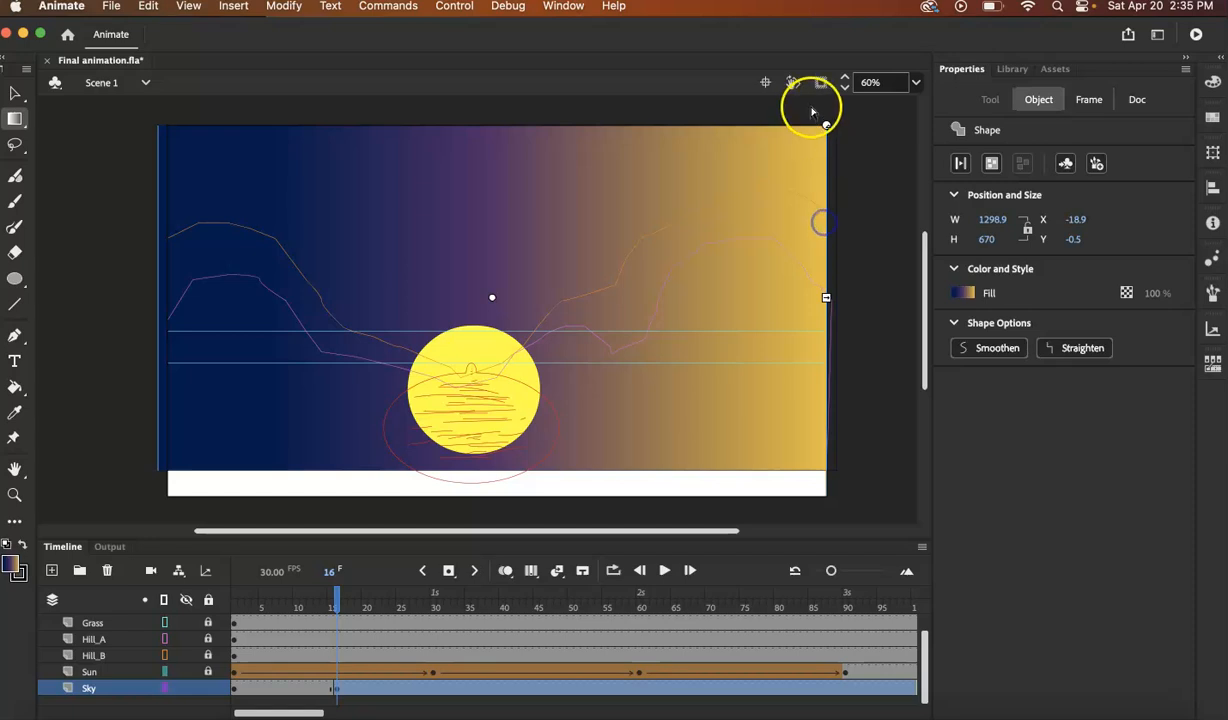
drag(825, 124, 405, 95)
scroll(558, 335, down, 5)
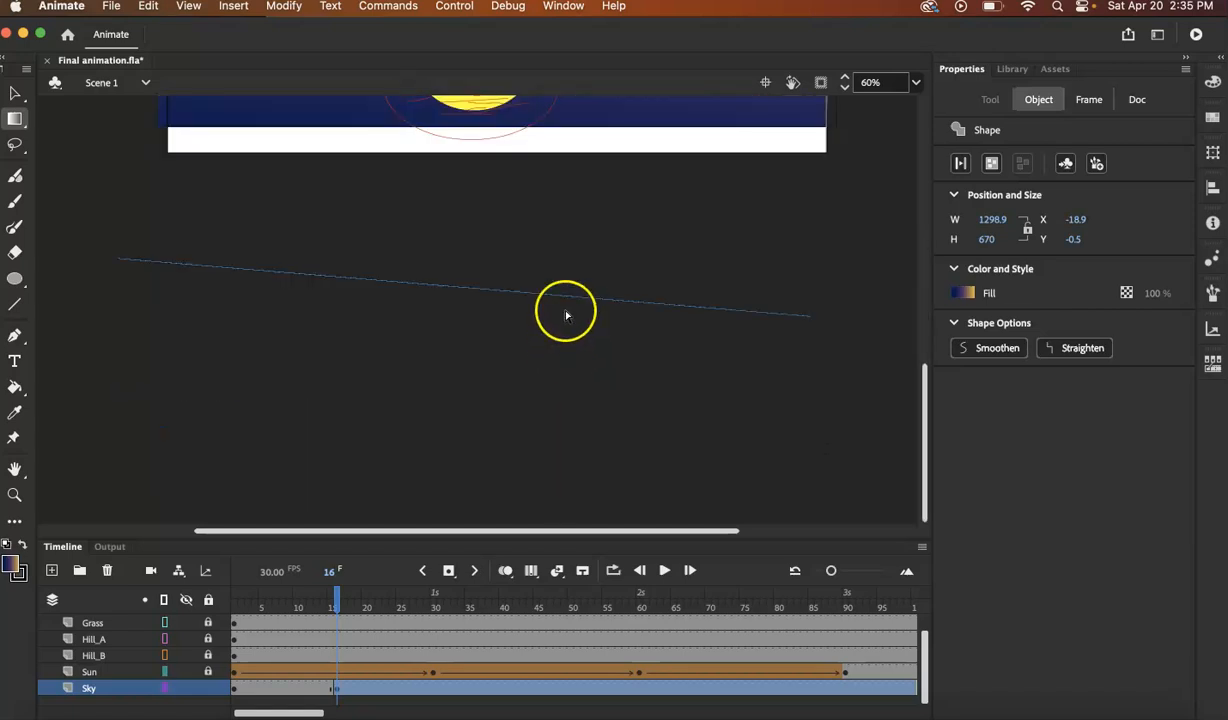
scroll(565, 305, up, 6)
scroll(767, 266, down, 5)
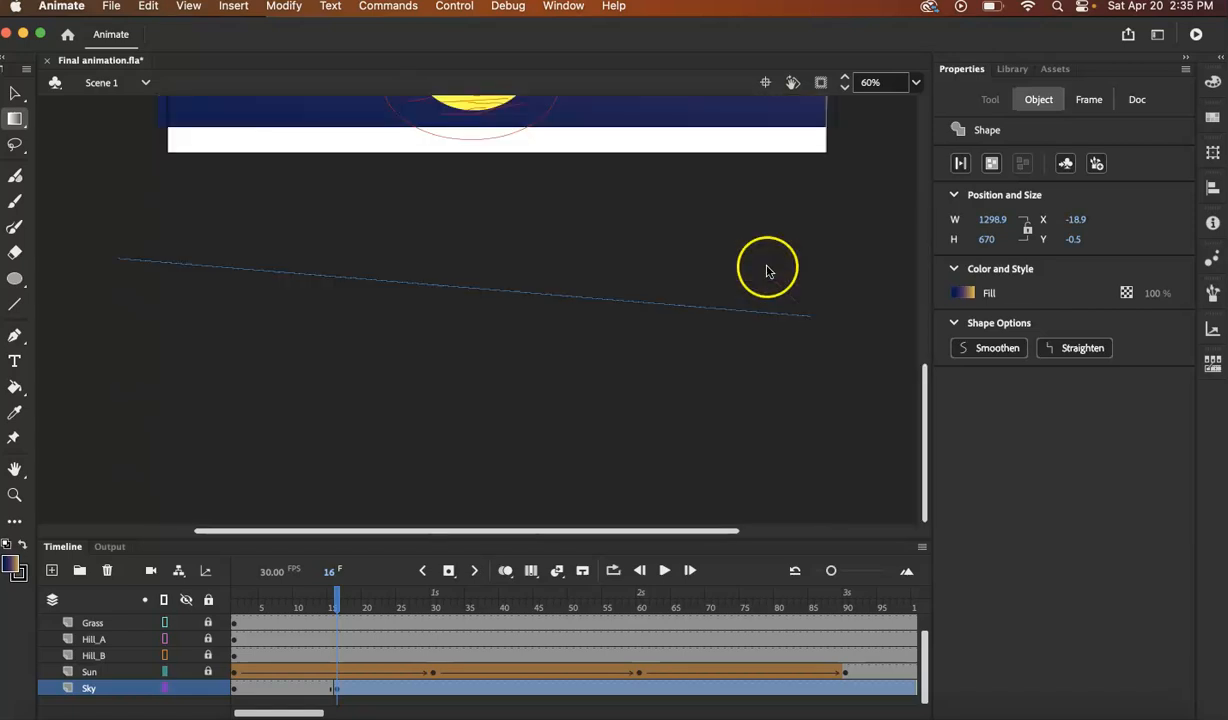
drag(803, 314, 807, 320)
scroll(630, 184, up, 8)
scroll(803, 155, up, 1)
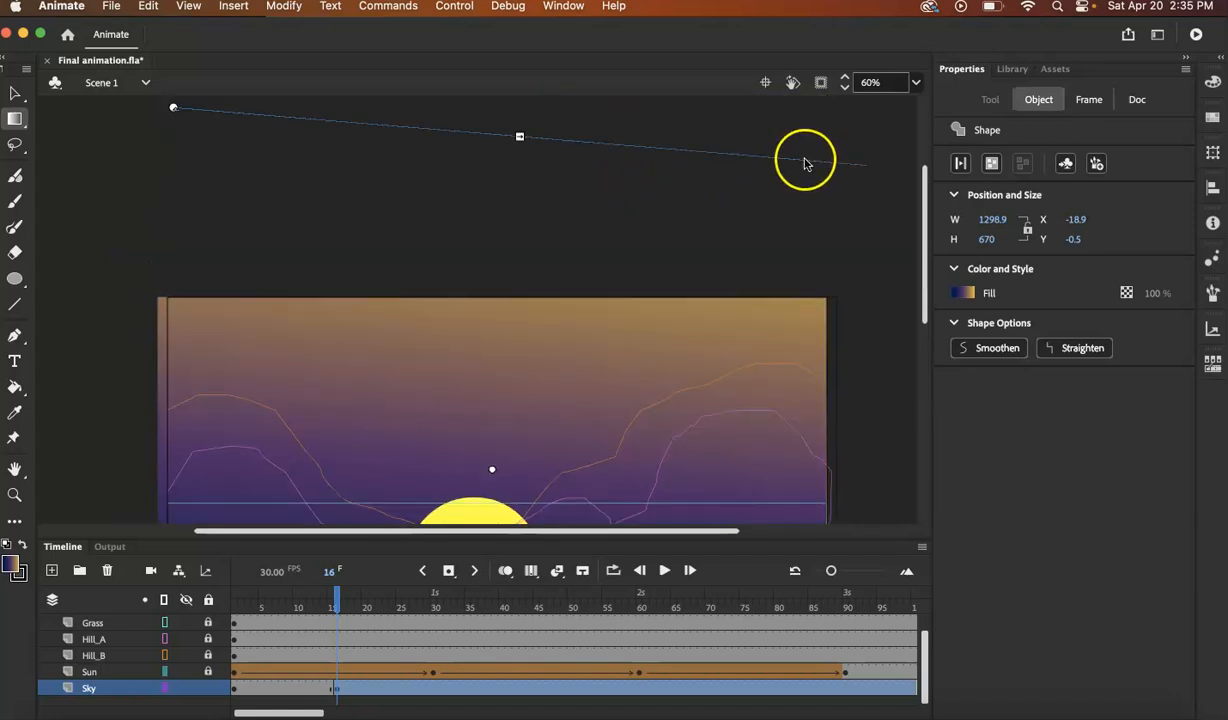
drag(172, 107, 142, 134)
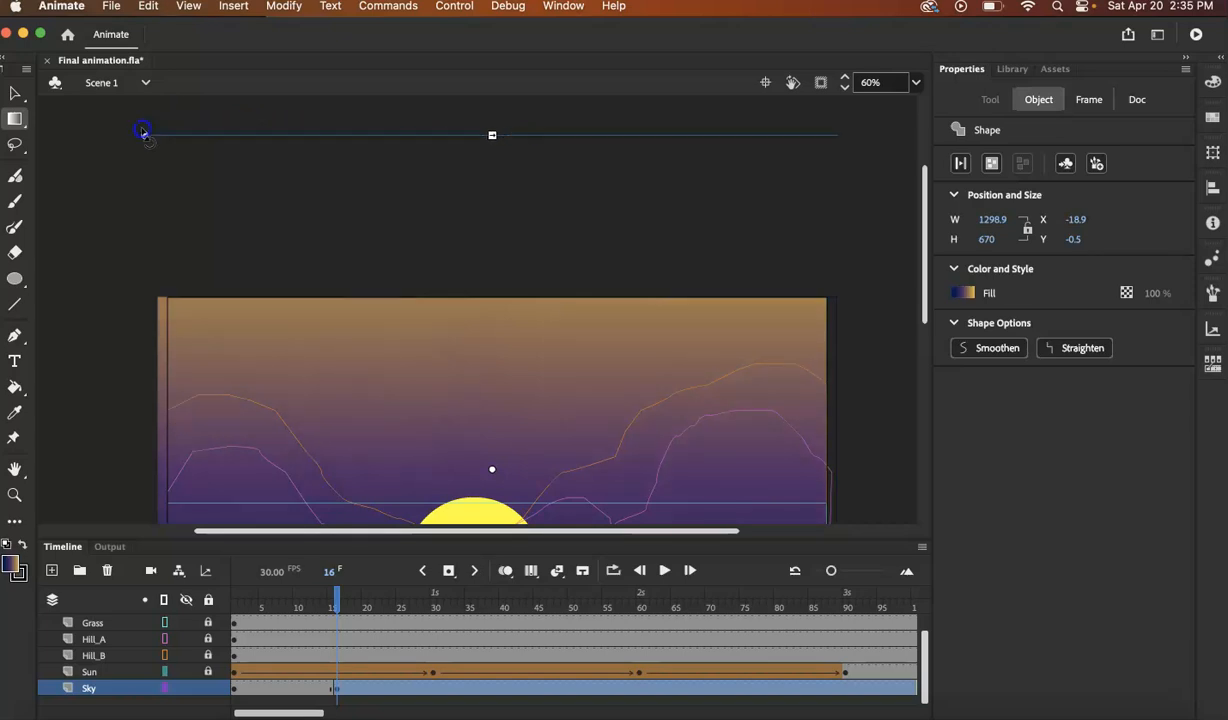
Step: Compress the vertical sky gradient to slightly less than the sky's height and move its center up slightly
scroll(493, 266, down, 10)
scroll(510, 318, up, 6)
scroll(543, 205, up, 8)
drag(490, 304, 509, 468)
scroll(515, 420, down, 2)
scroll(524, 390, down, 8)
scroll(530, 378, up, 5)
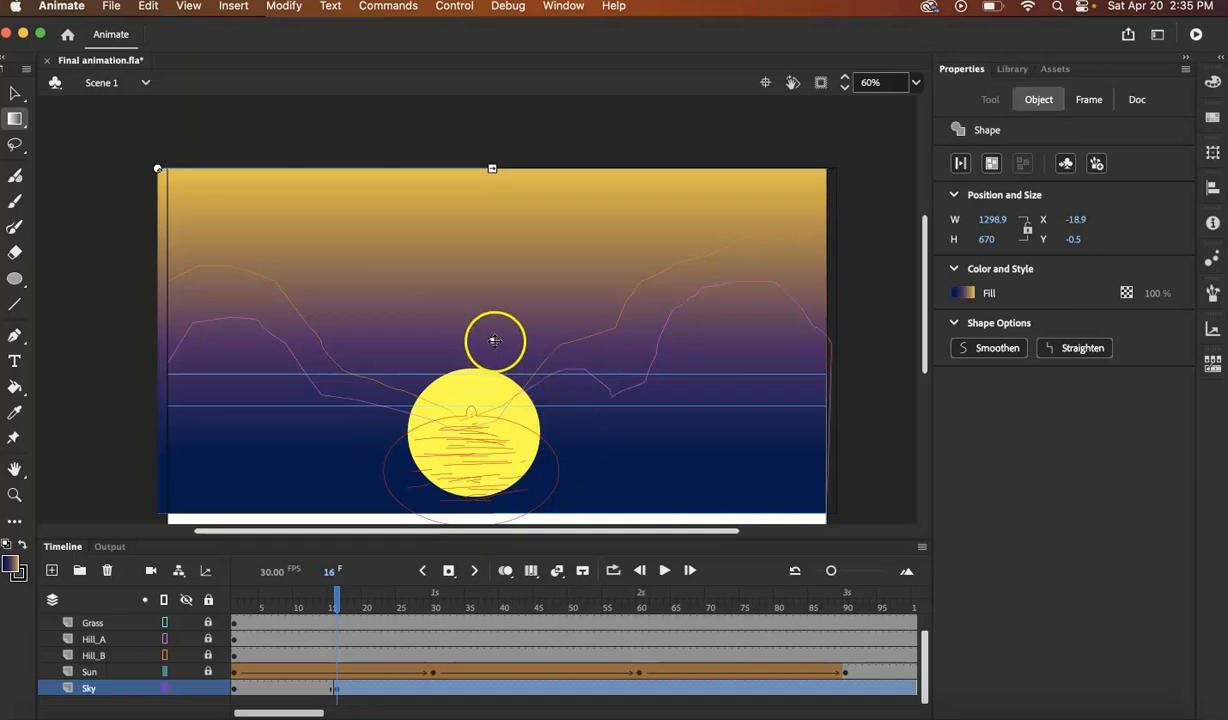
mouse_move(491, 340)
mouse_down()
mouse_move(491, 318)
mouse_move(490, 338)
mouse_up()
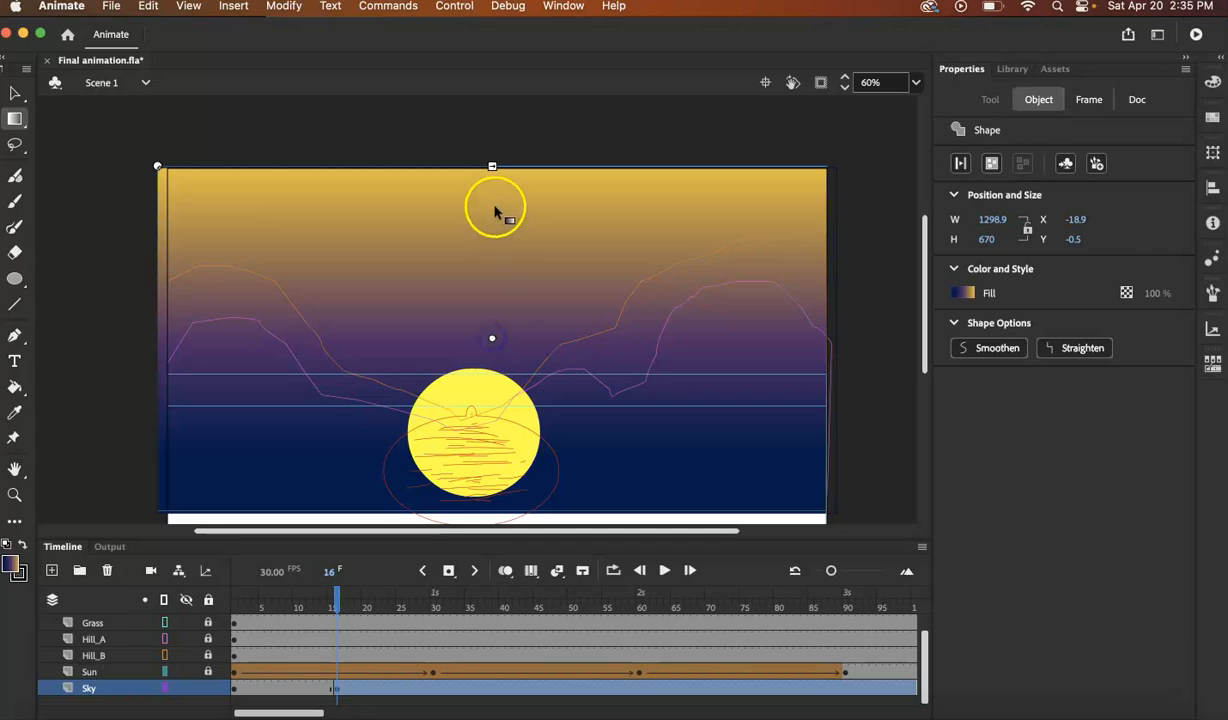
drag(491, 166, 485, 197)
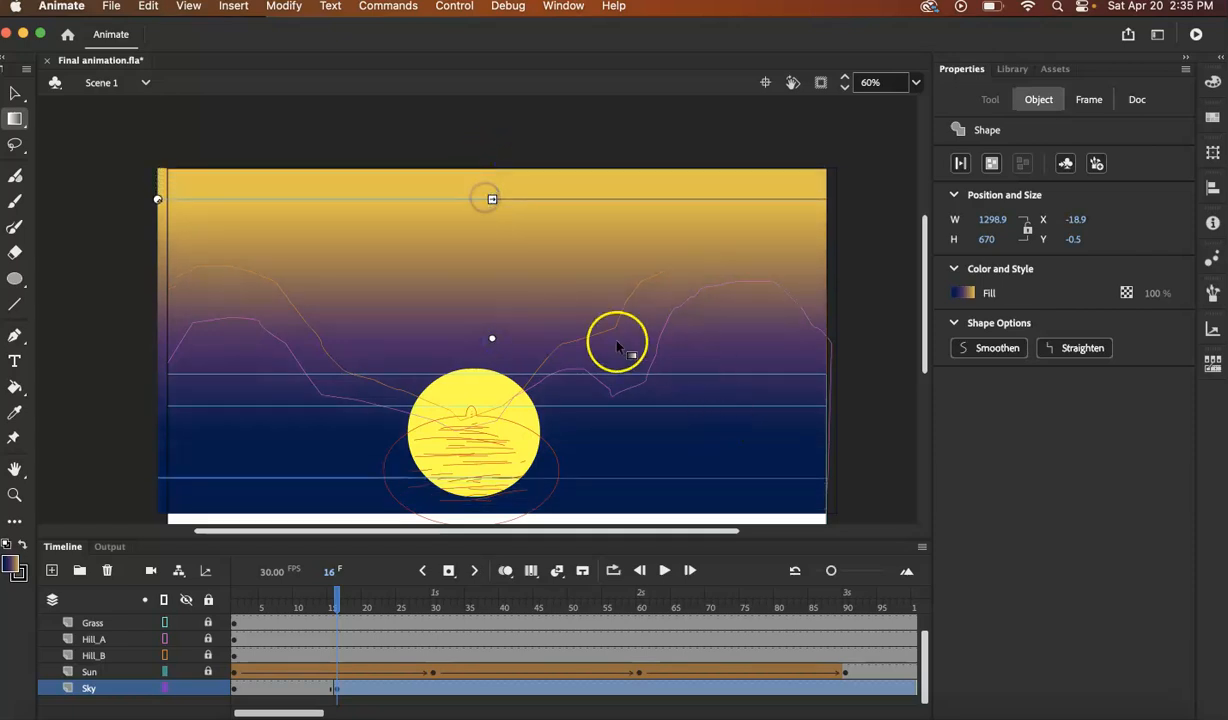
Step: Compress the frame 16 sky gradient slightly and shift it up so its yellow end sits near the sky's upper edge
drag(491, 338, 497, 328)
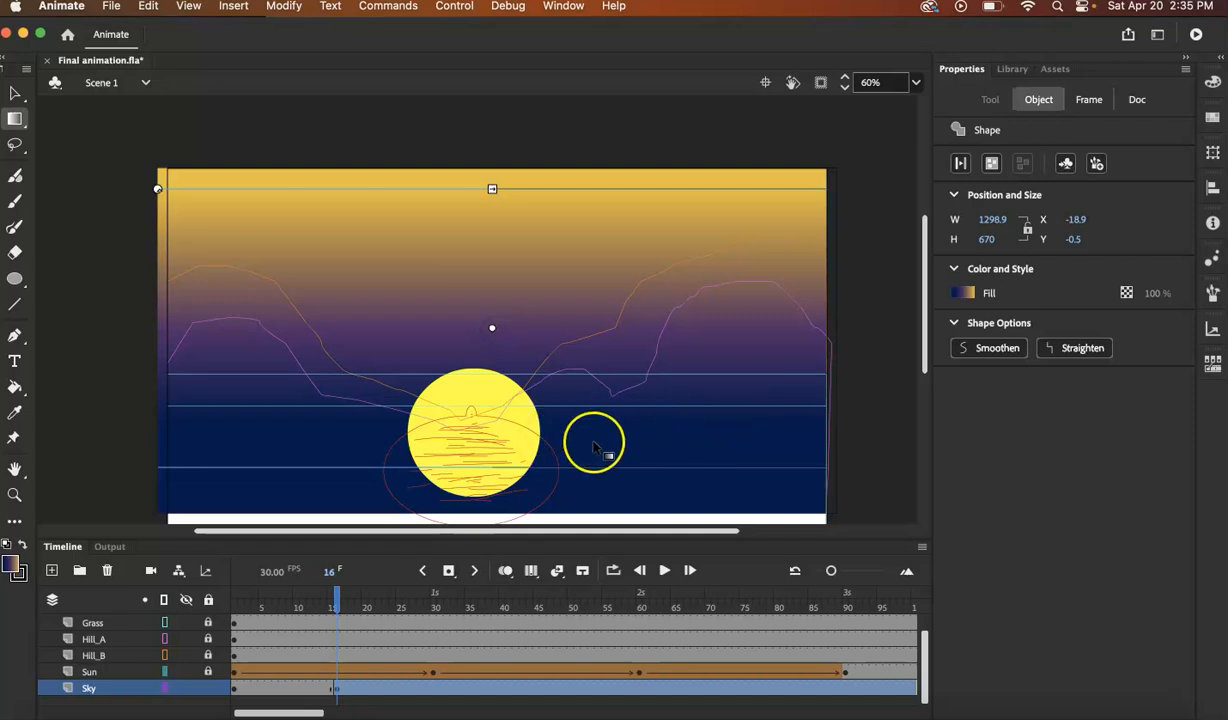
drag(493, 189, 488, 199)
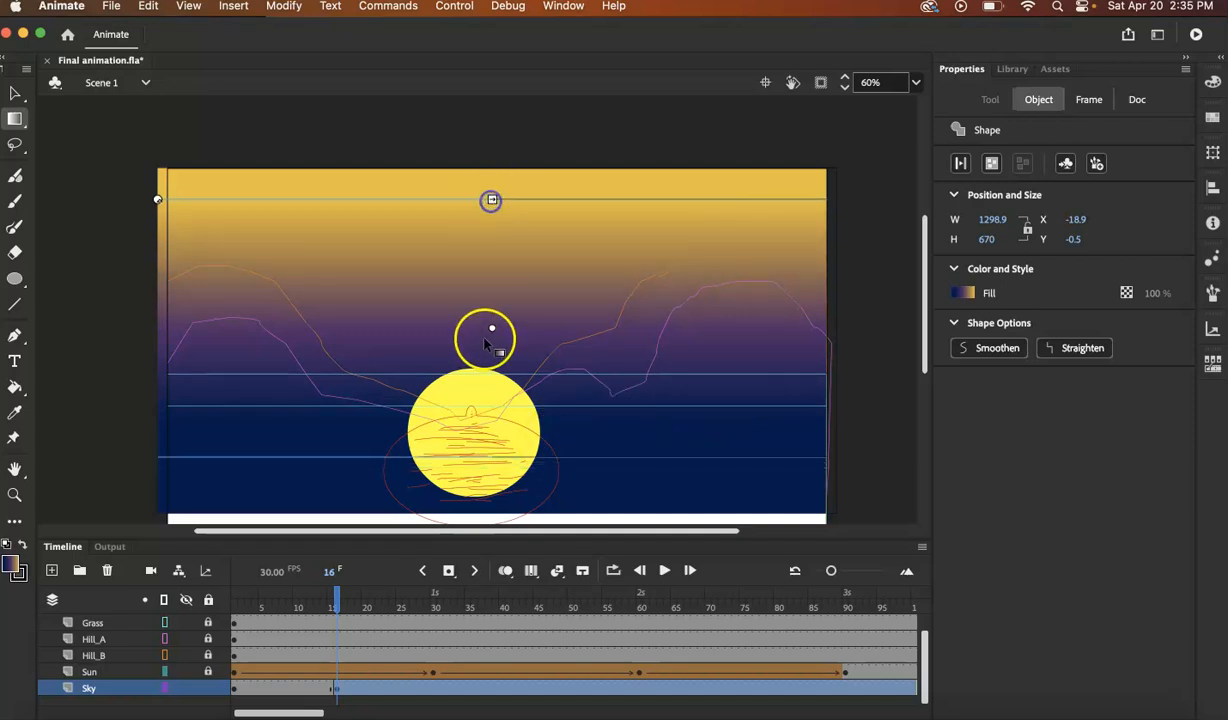
mouse_move(490, 329)
mouse_down()
mouse_move(497, 298)
mouse_move(495, 308)
mouse_up()
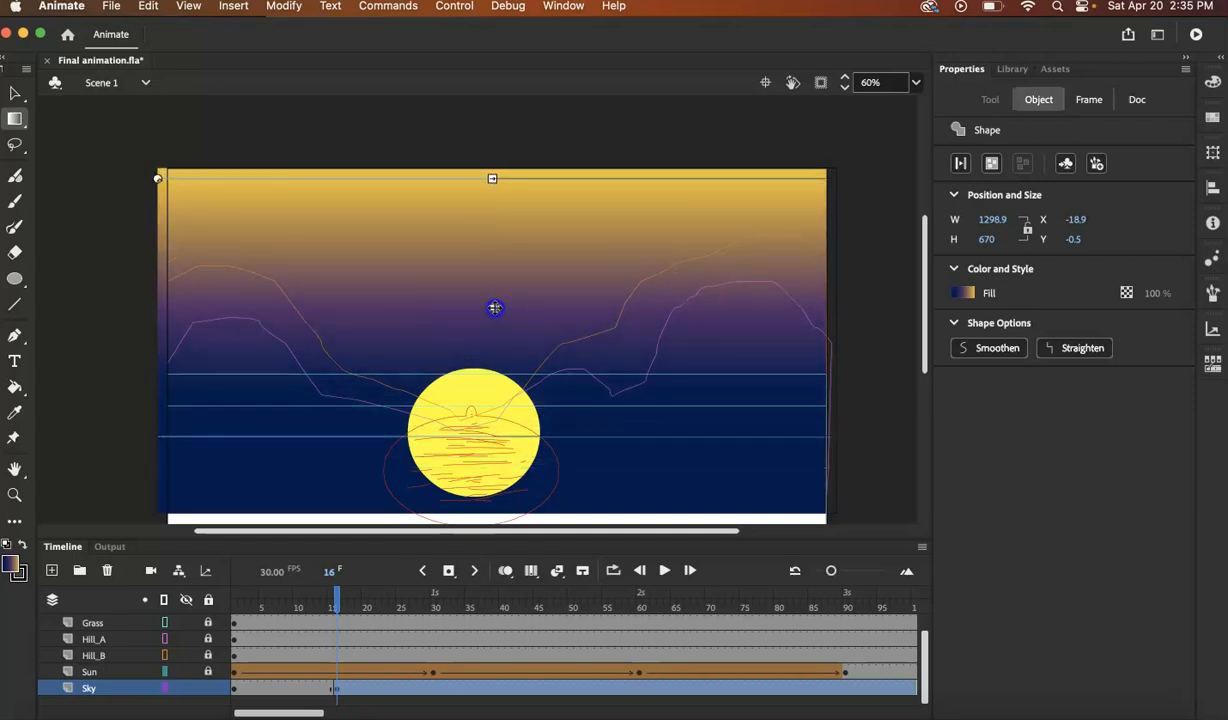
drag(490, 303, 492, 298)
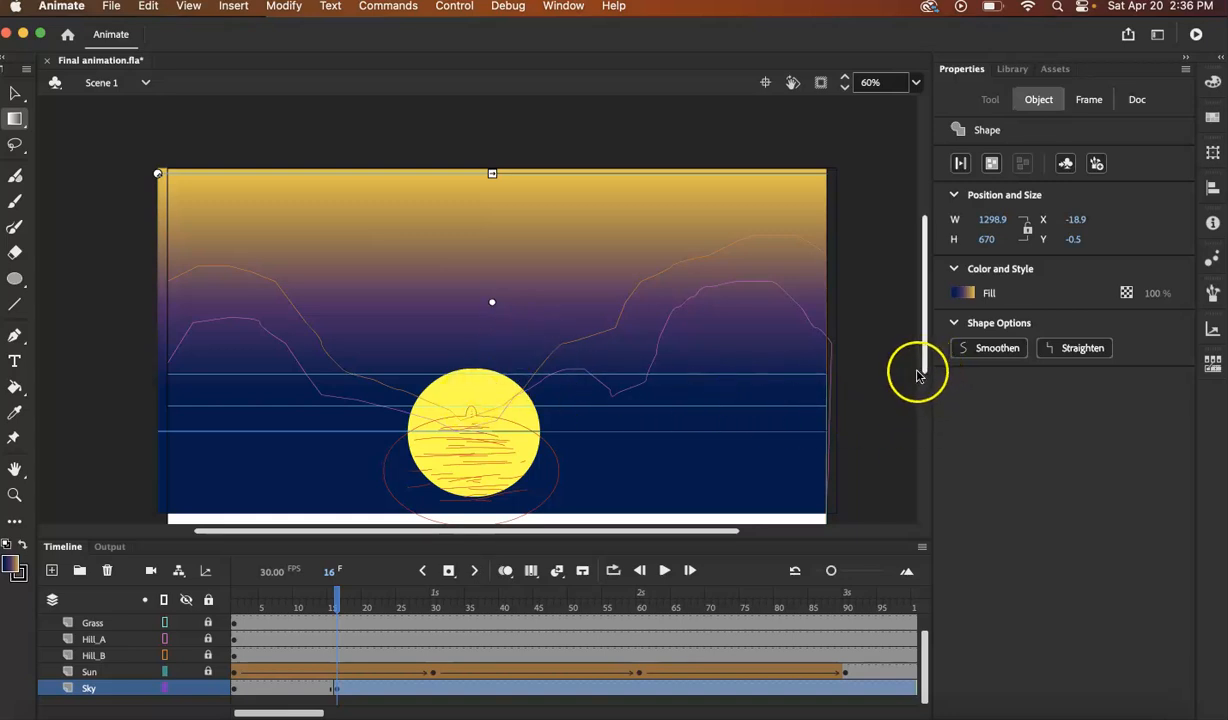
click(873, 156)
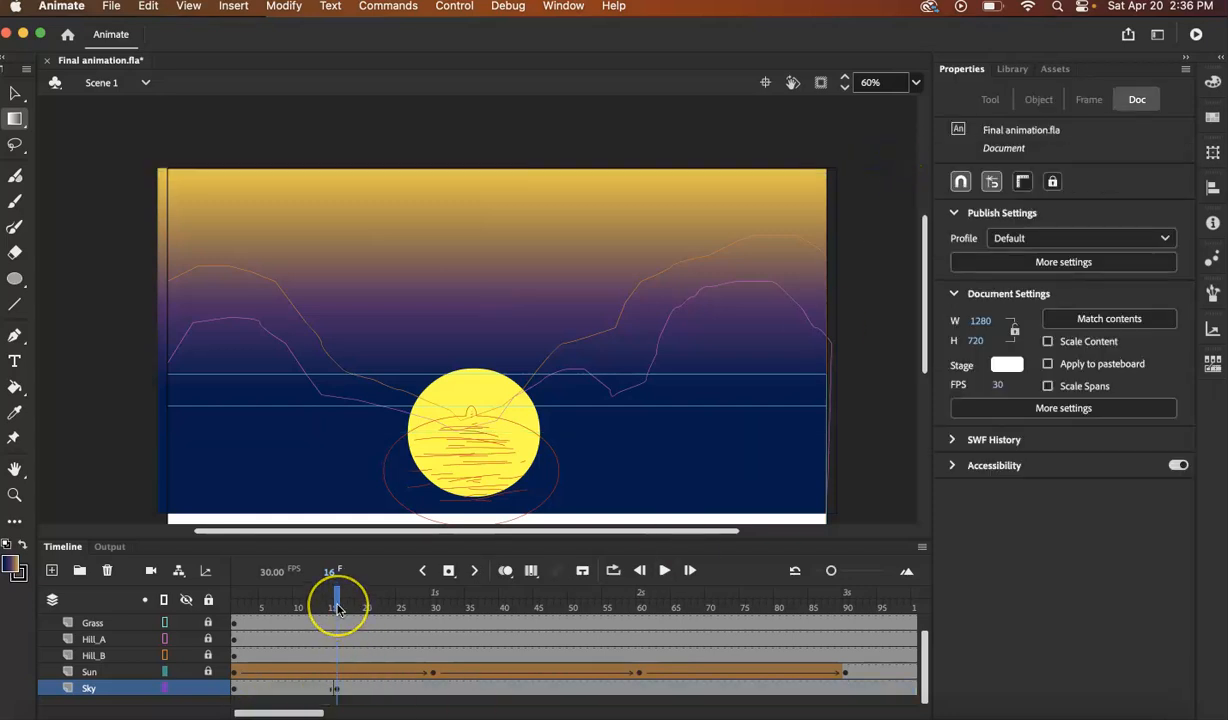
Step: Add a Sky keyframe at frame 30, stretch its gradient slightly taller and move the gradient's center down
drag(340, 611, 437, 613)
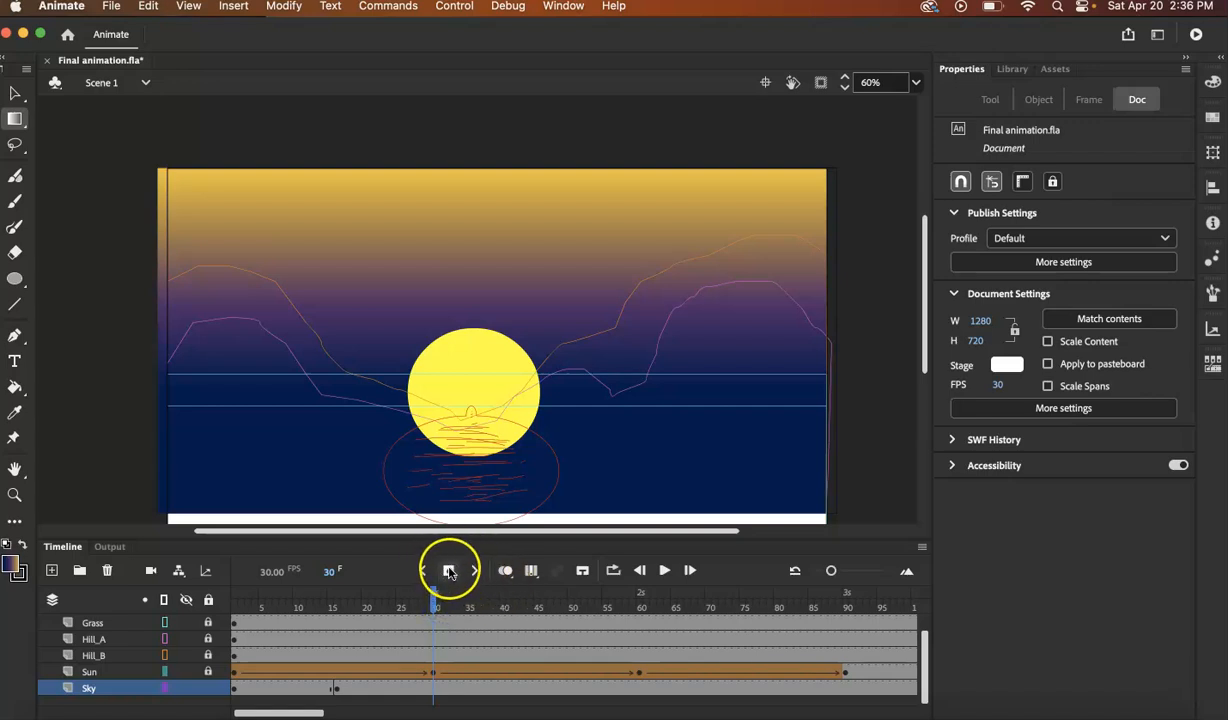
click(450, 571)
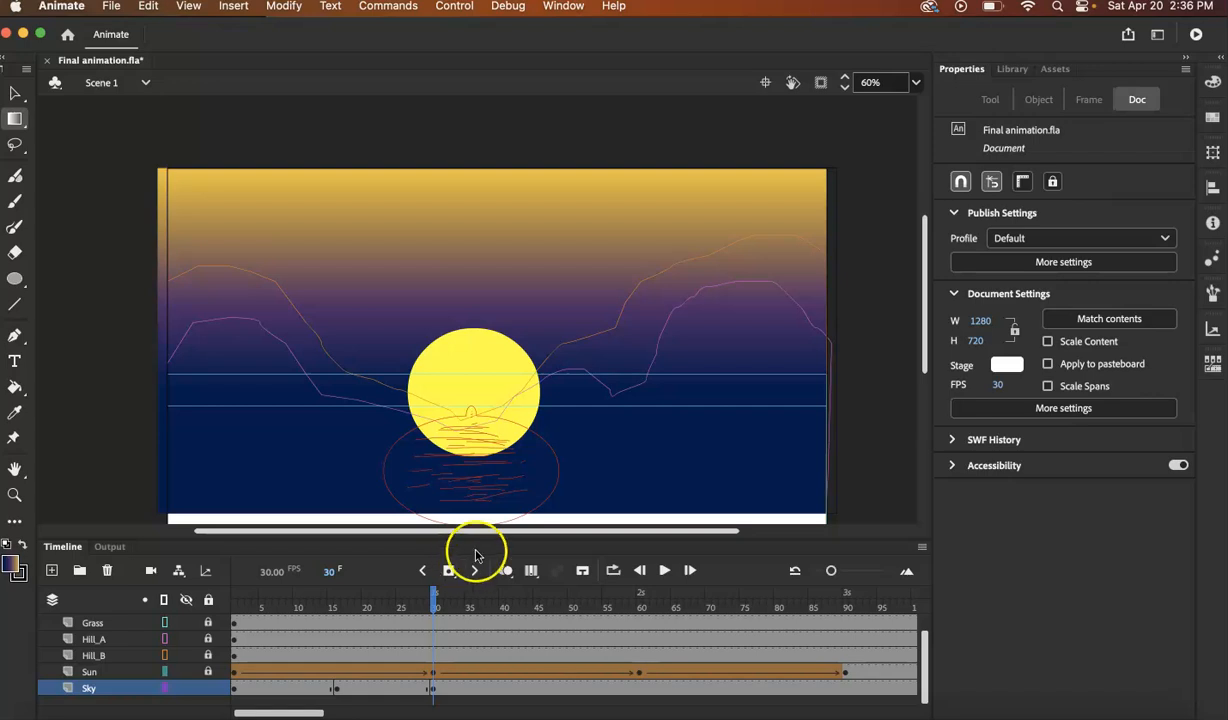
click(505, 298)
drag(491, 173, 491, 153)
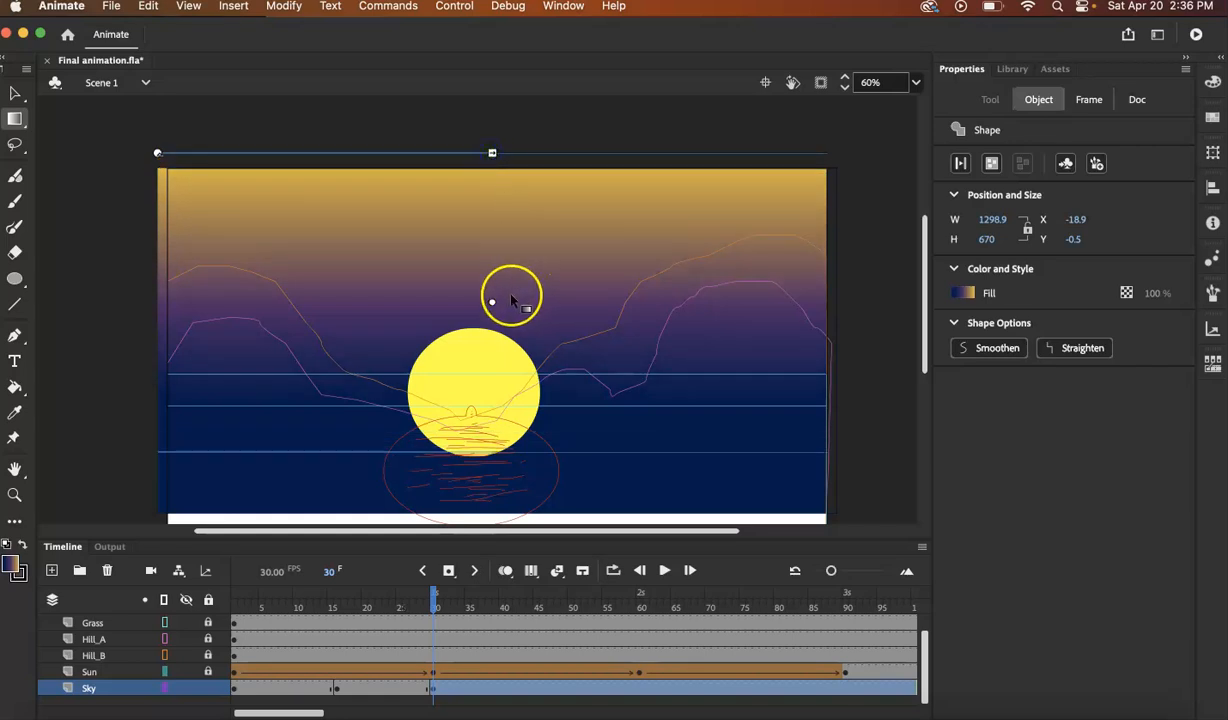
drag(492, 301, 492, 342)
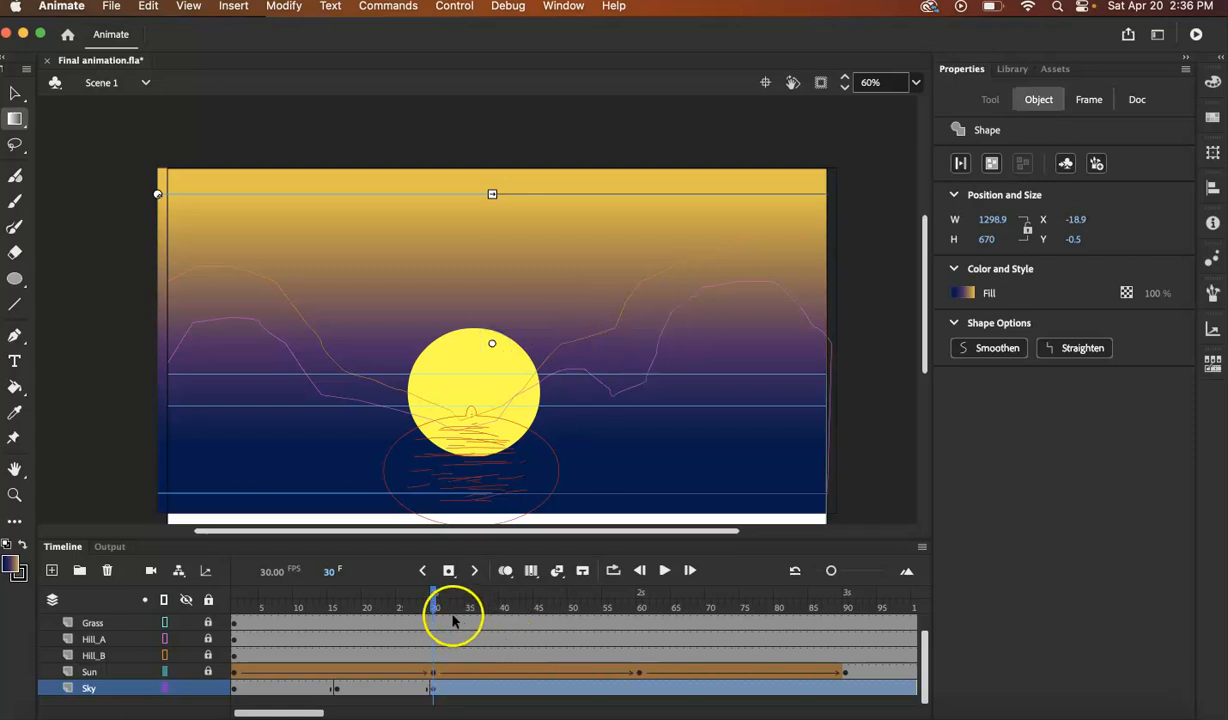
Step: Add a Sky keyframe at frame 45 and recolour the sky gradient's dark blue stop to brighter blue 225AC0
drag(435, 598, 537, 605)
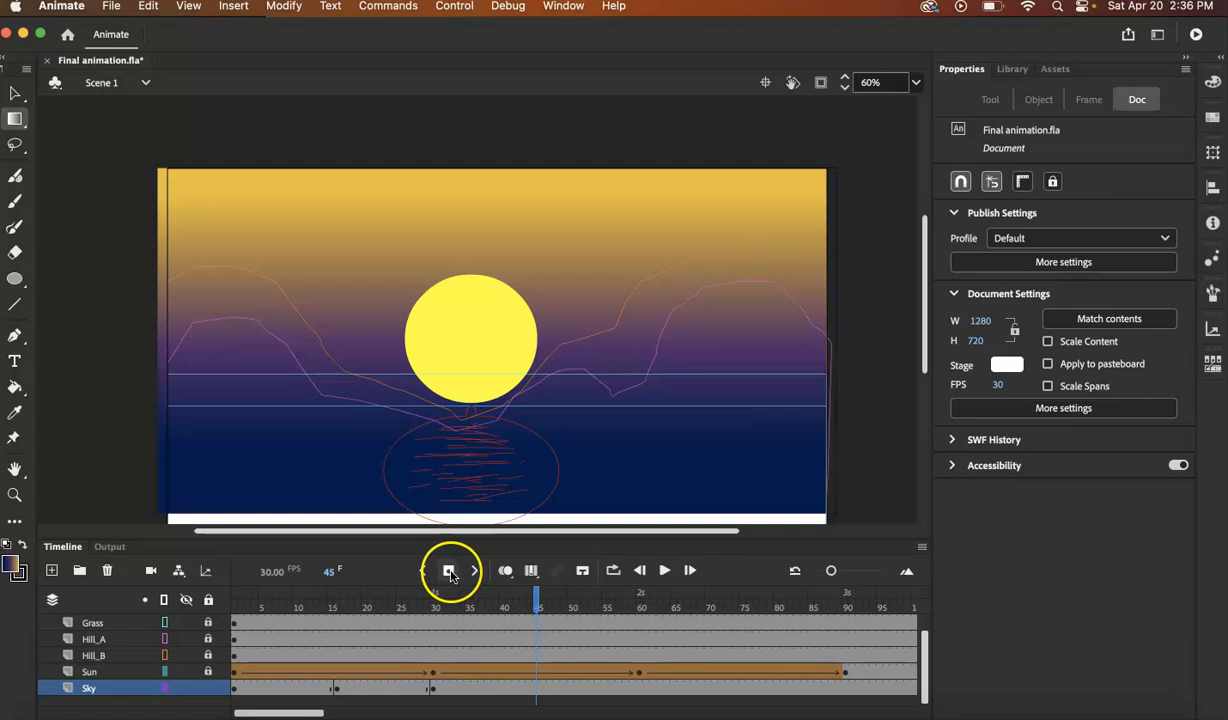
click(449, 572)
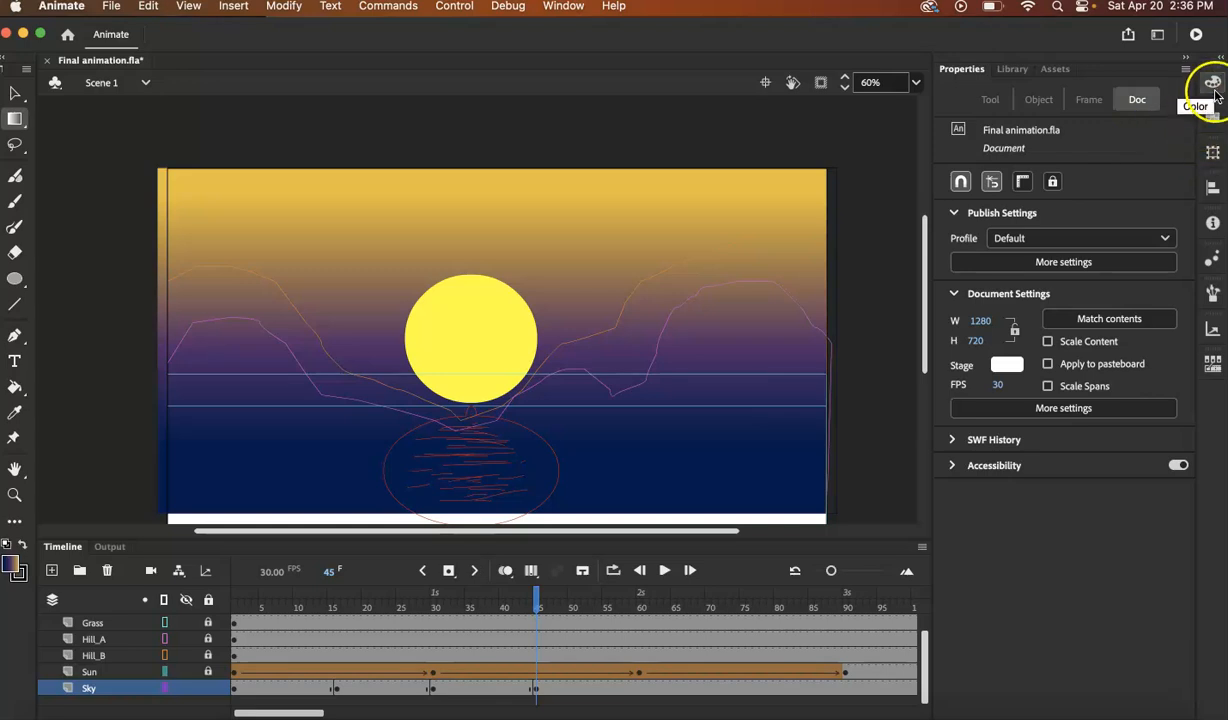
click(377, 231)
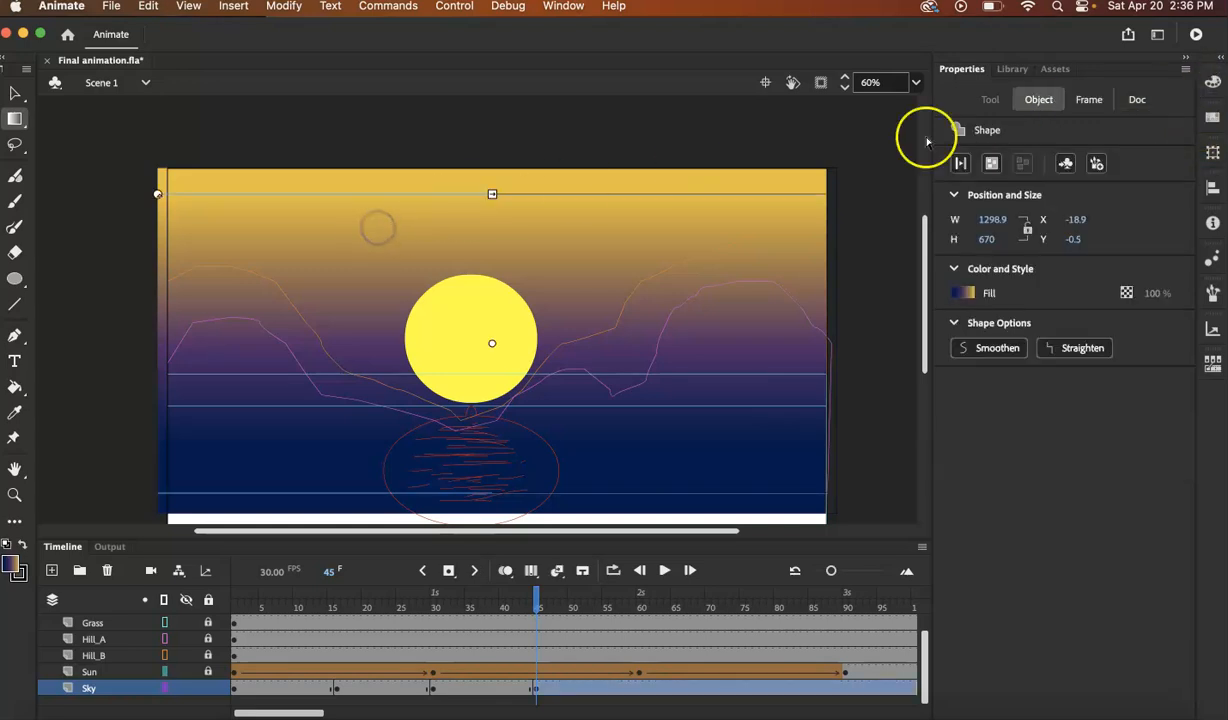
click(14, 93)
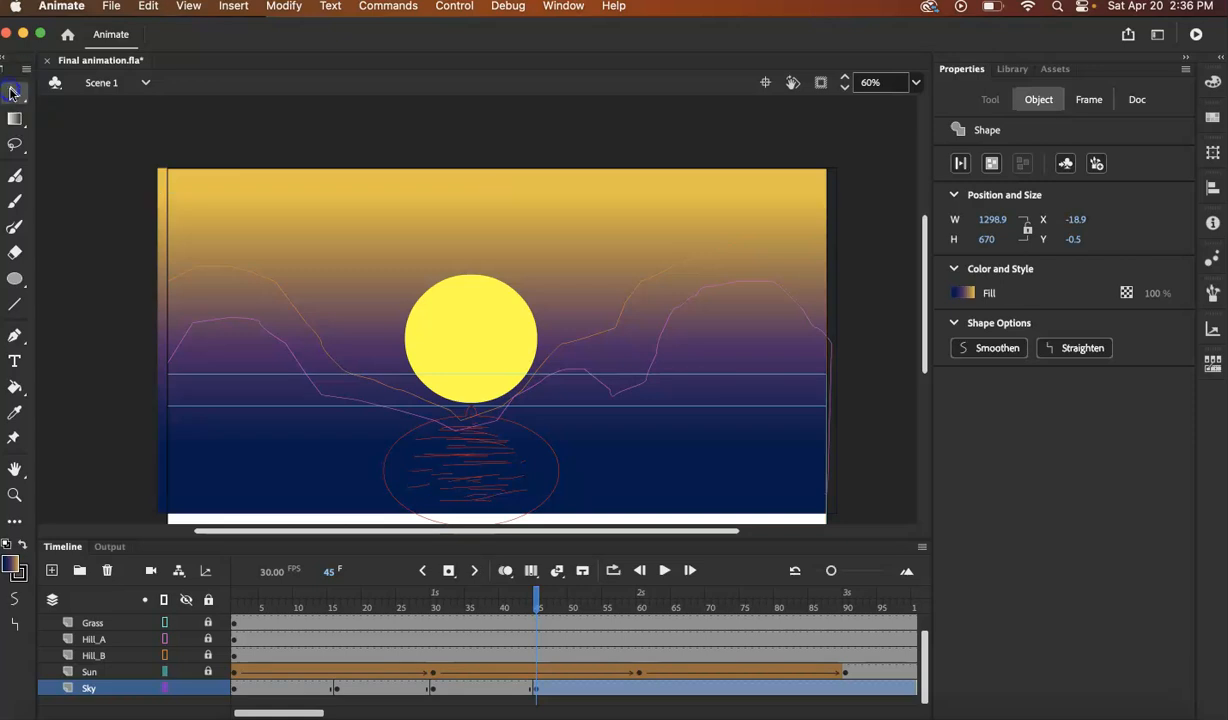
click(270, 205)
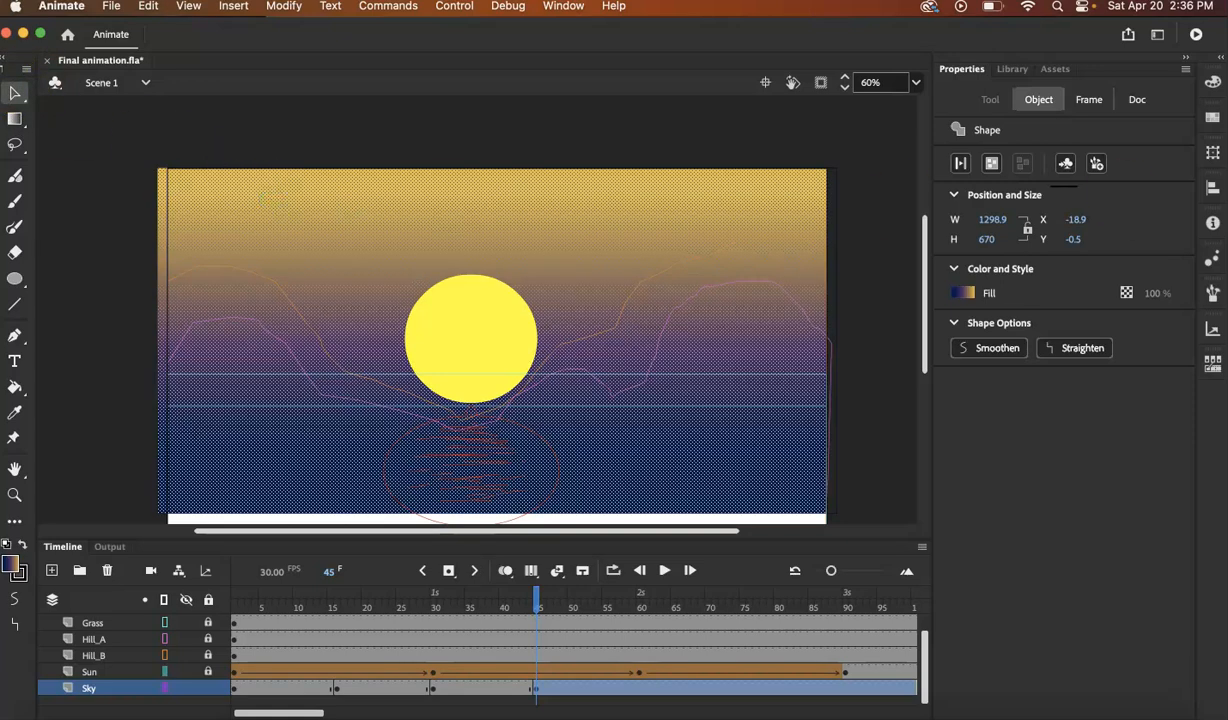
click(1217, 87)
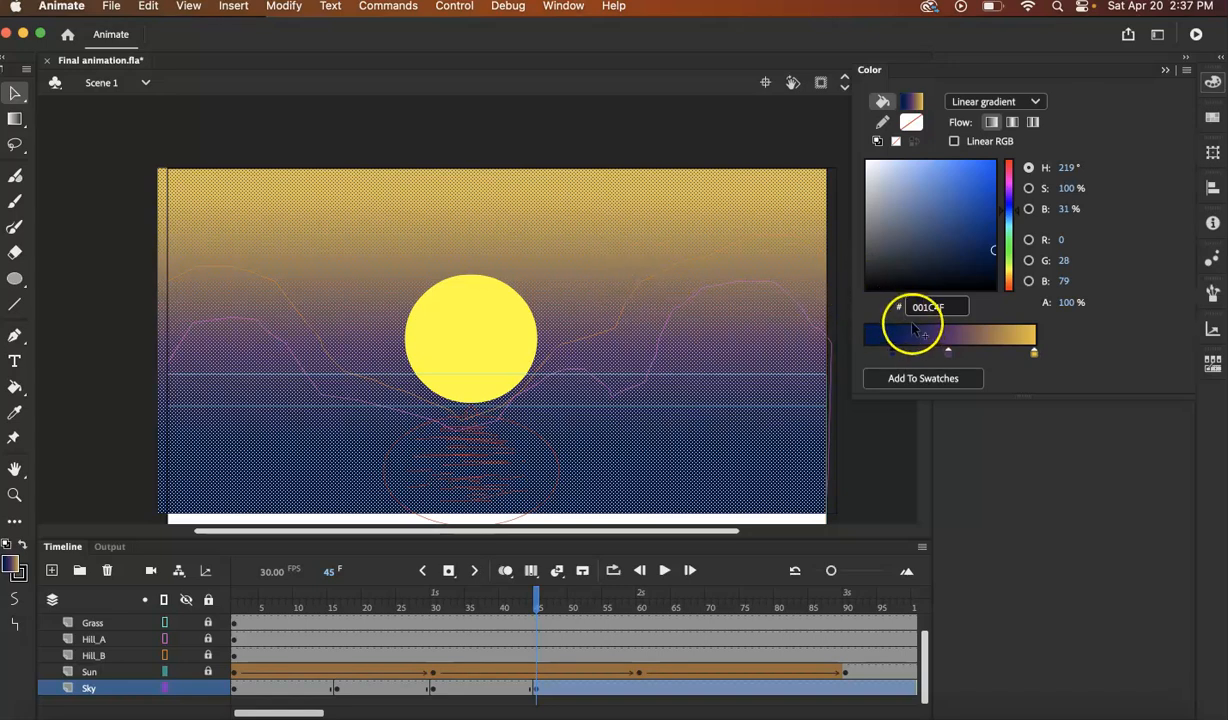
drag(983, 230, 967, 213)
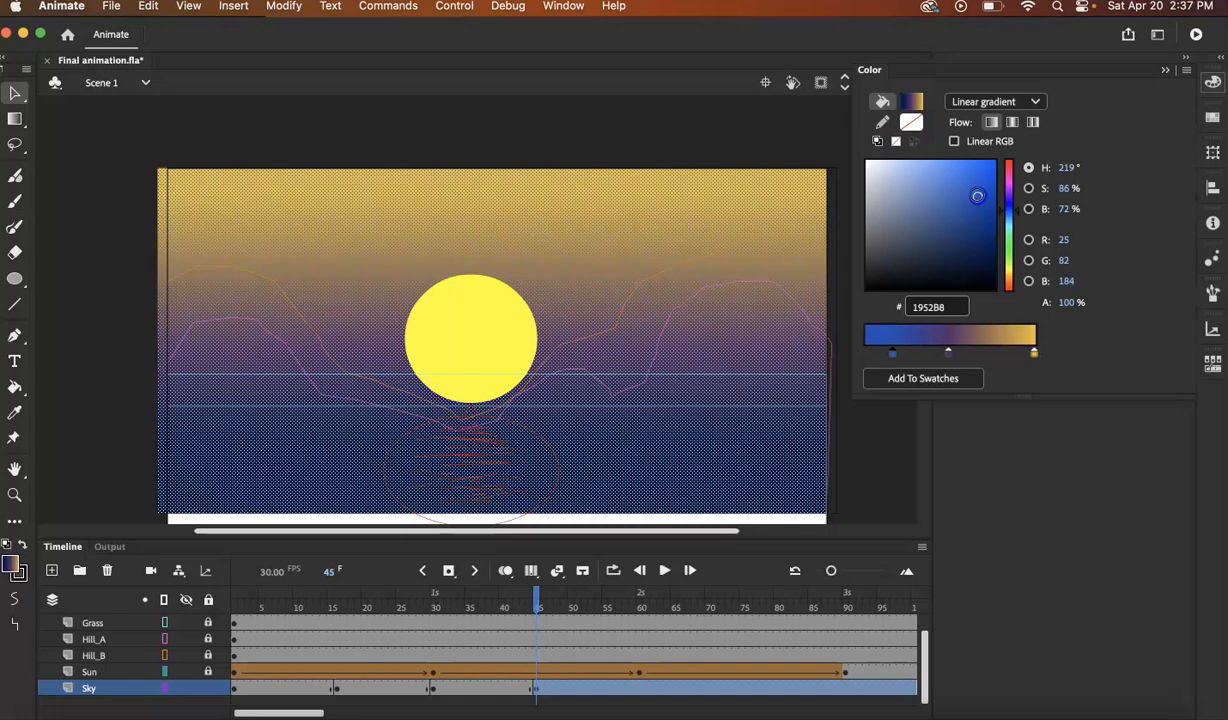
drag(972, 191, 972, 192)
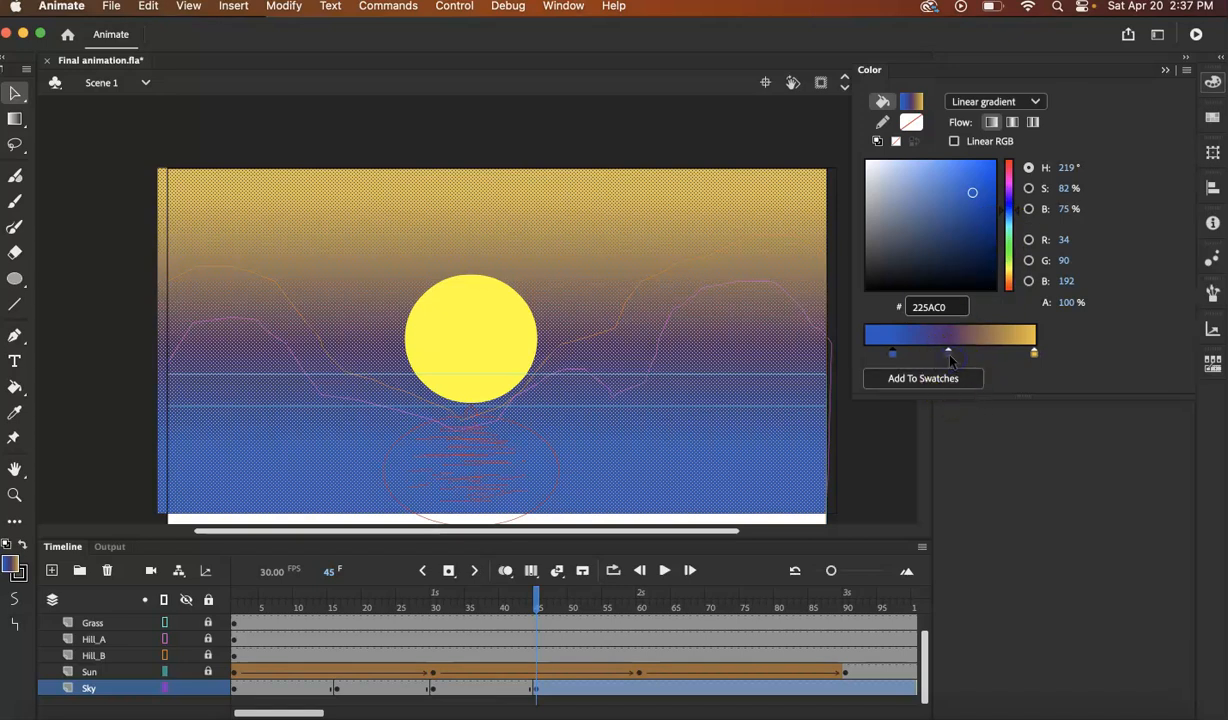
Step: Recolour the middle purple stop of the frame 45 sky gradient to light pink EB81E9
drag(1009, 201, 1011, 185)
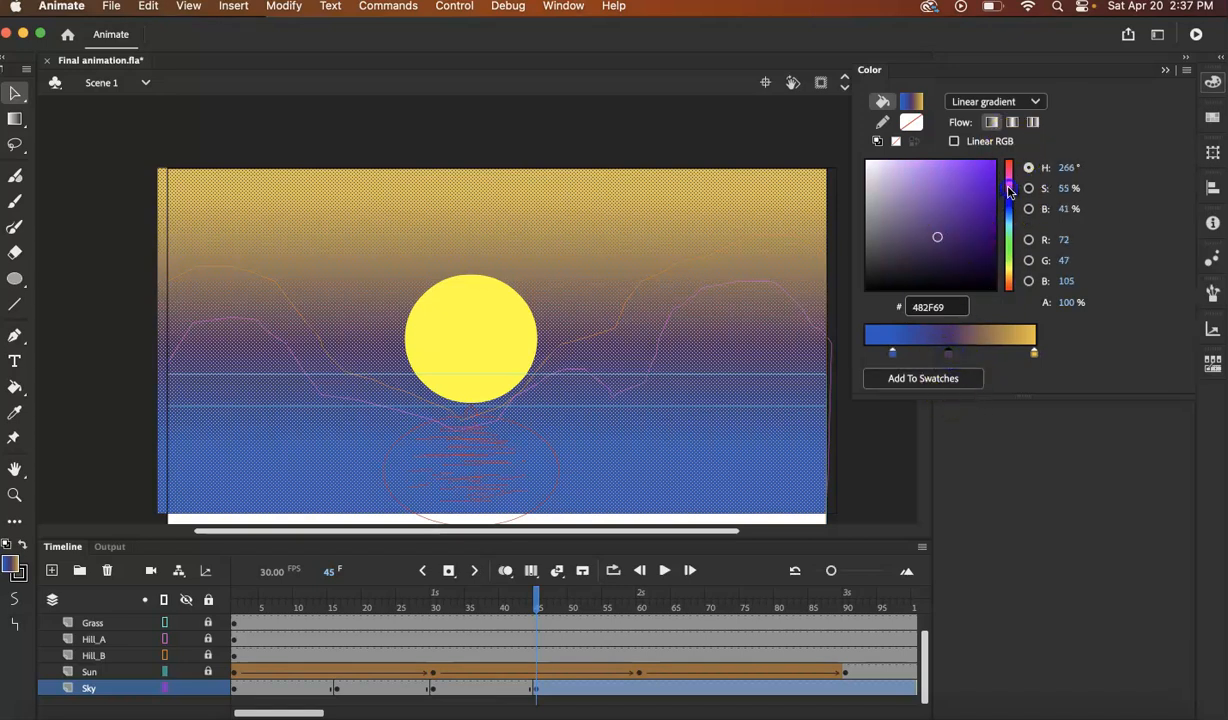
drag(937, 236, 922, 172)
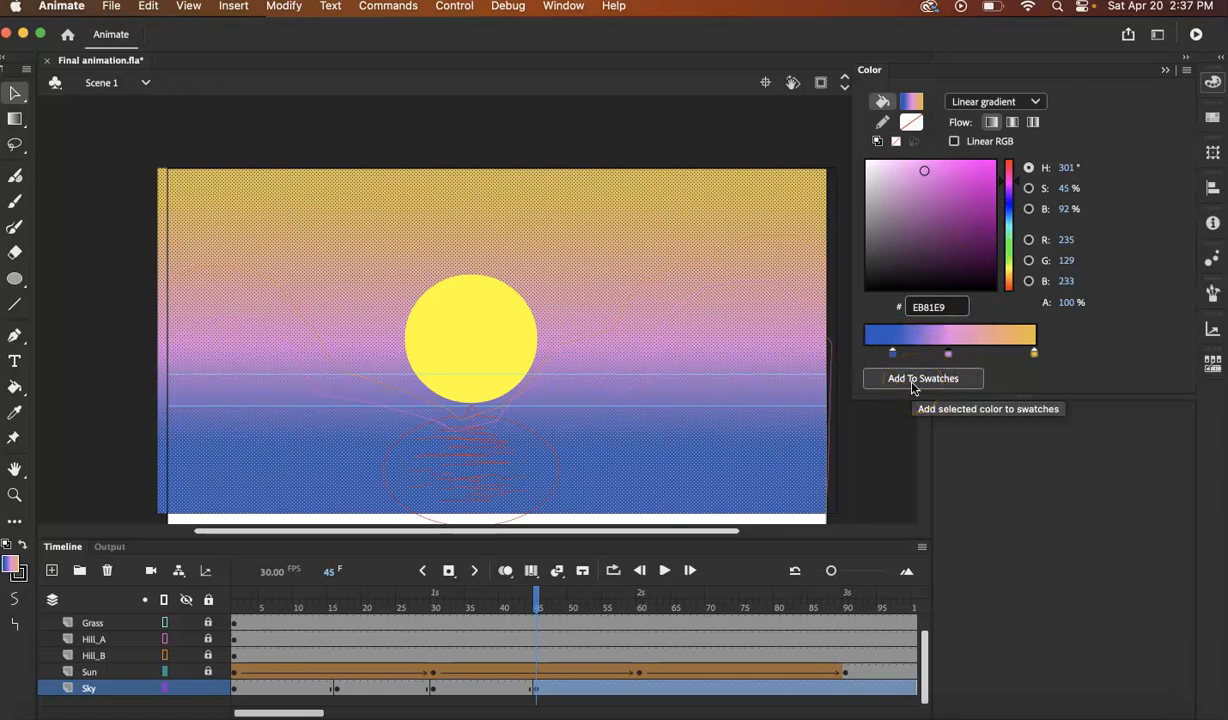
click(1169, 72)
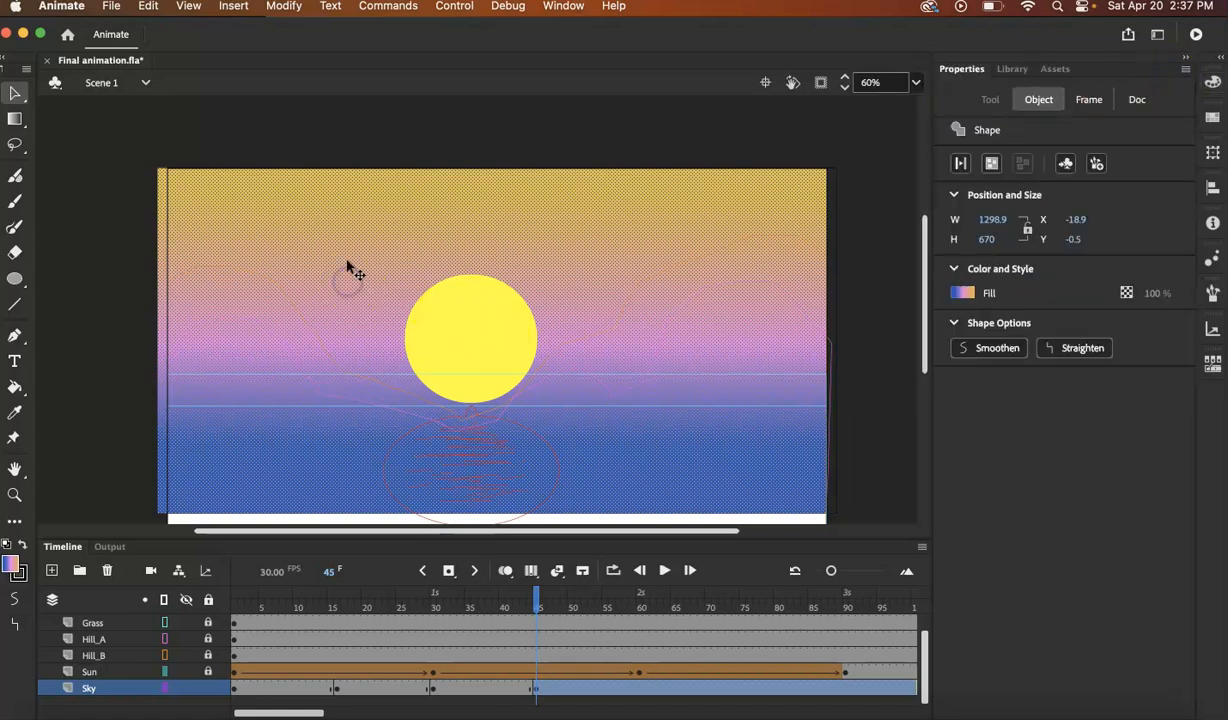
Step: Stretch the frame 45 sky gradient to slightly more than the sky's height and move its center up
click(16, 120)
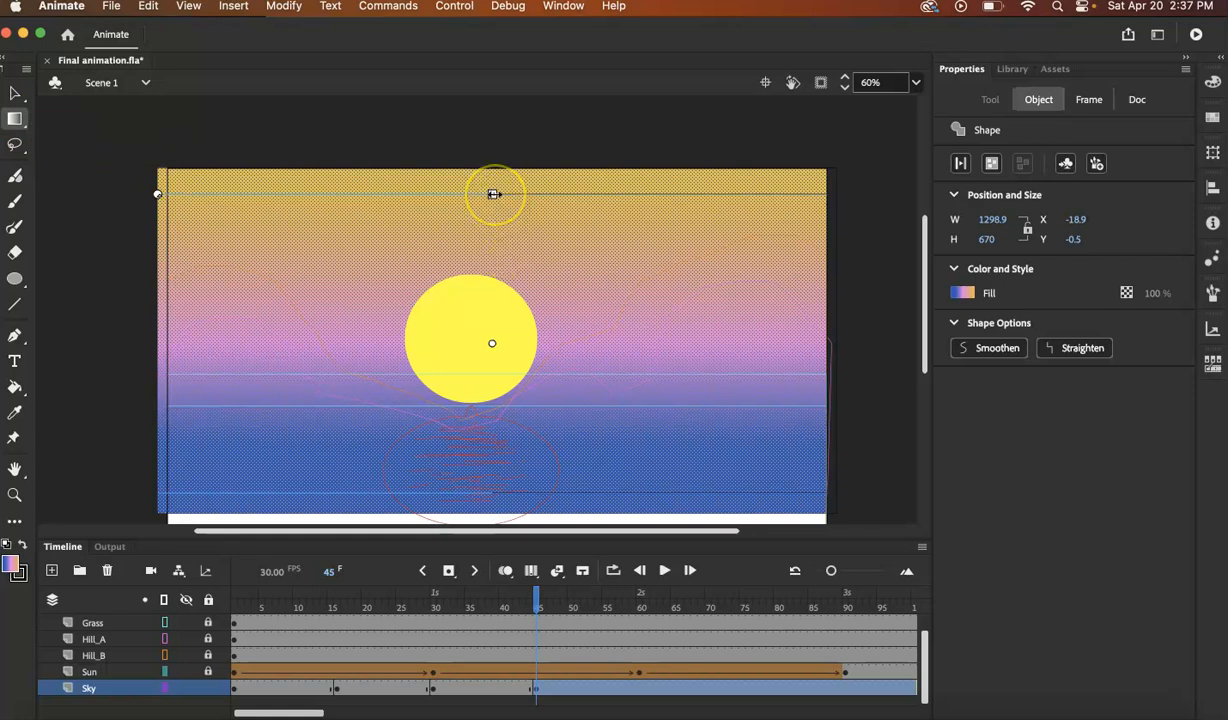
drag(493, 194, 506, 169)
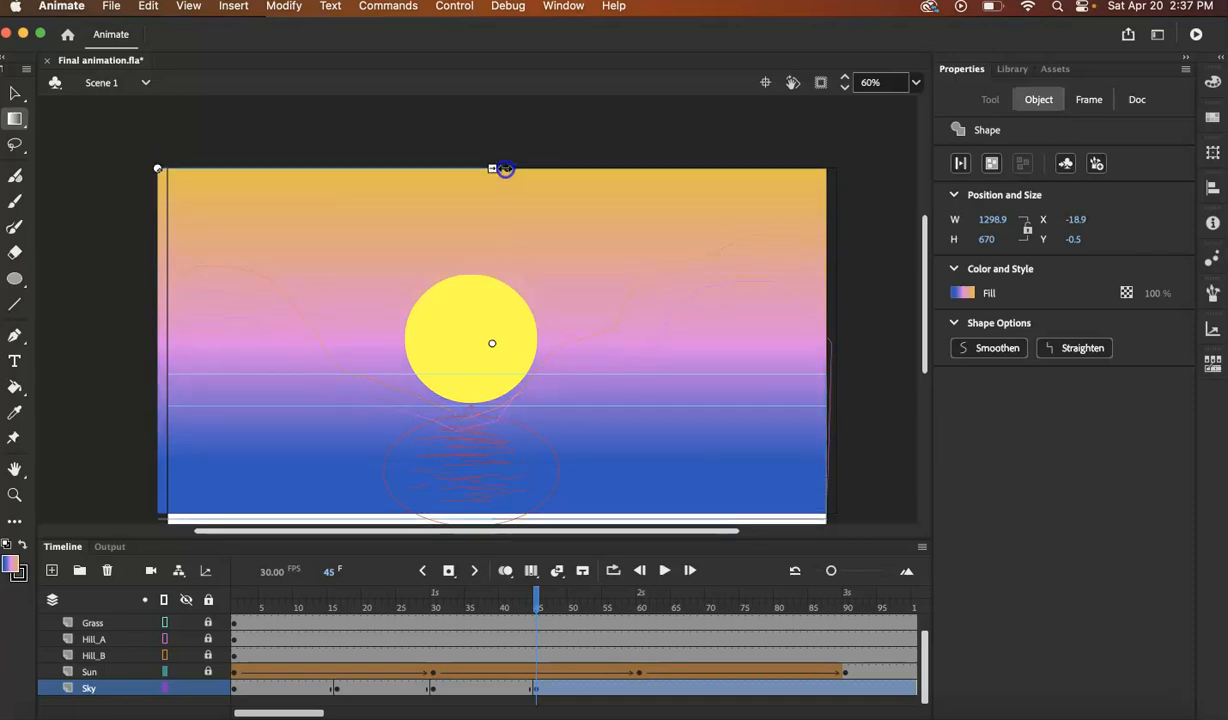
drag(492, 341, 492, 300)
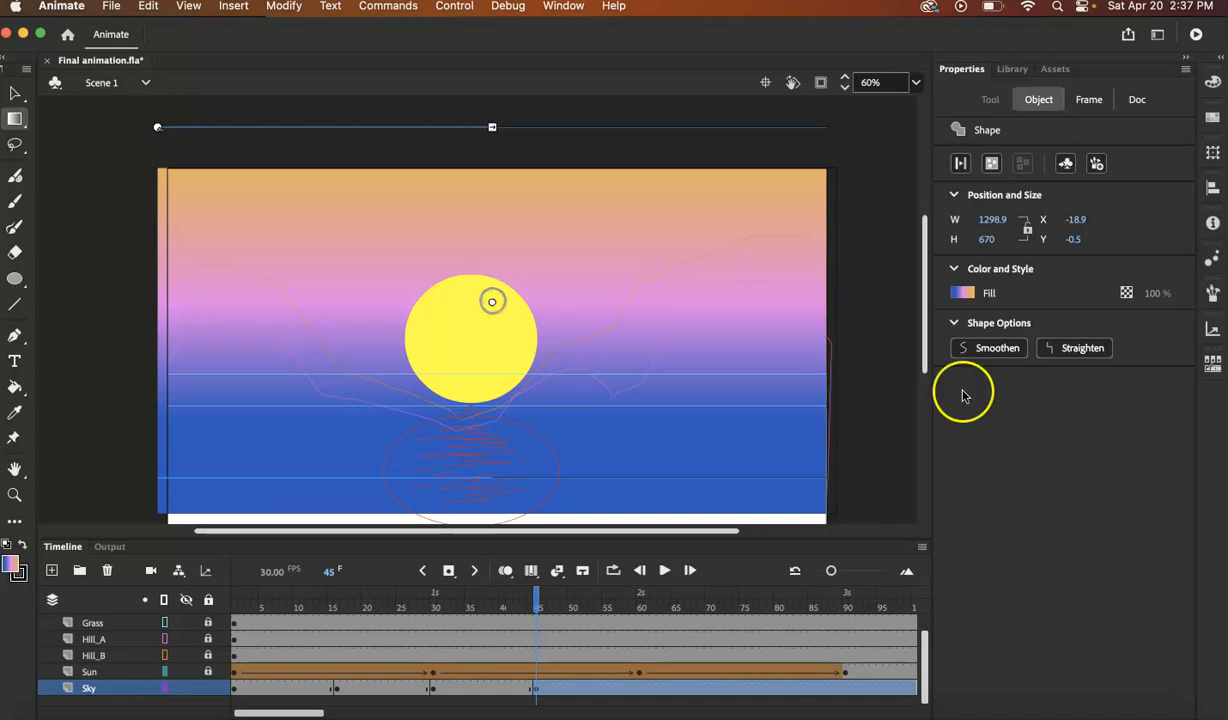
Step: Add a Sky keyframe at frame 60 and shift its gradient up so the pink band lies in the sky's upper quarter
drag(557, 601, 640, 595)
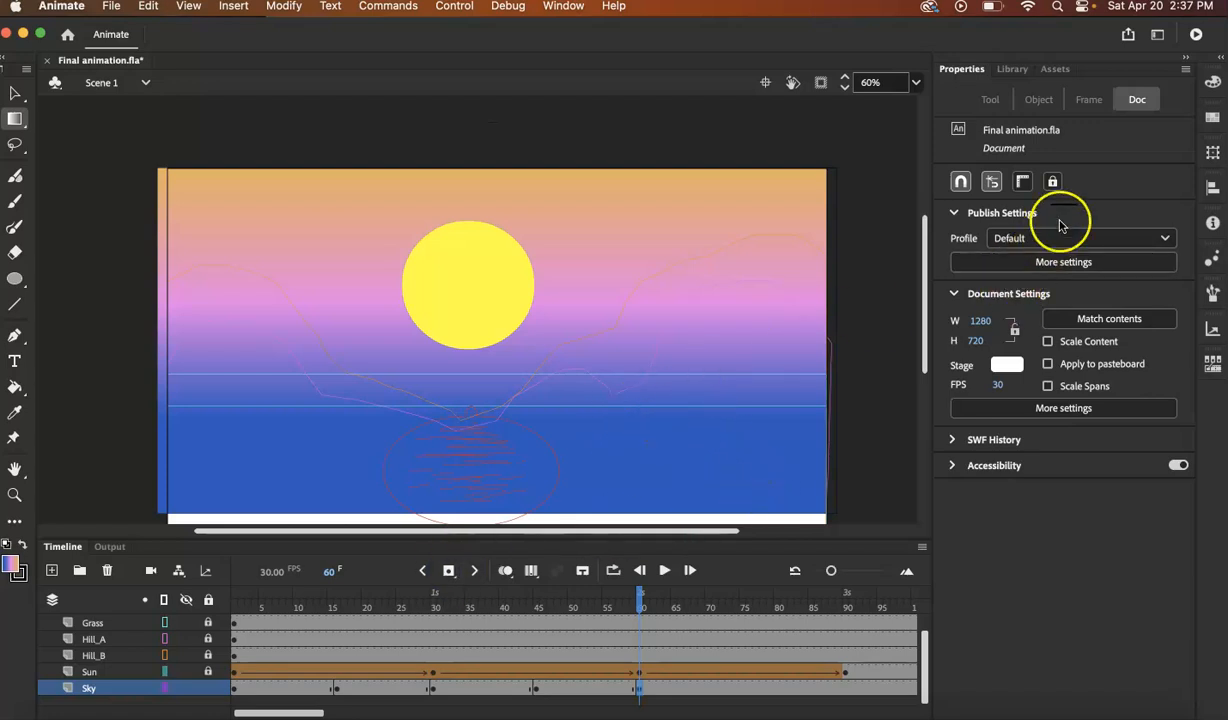
click(350, 290)
drag(494, 305, 500, 247)
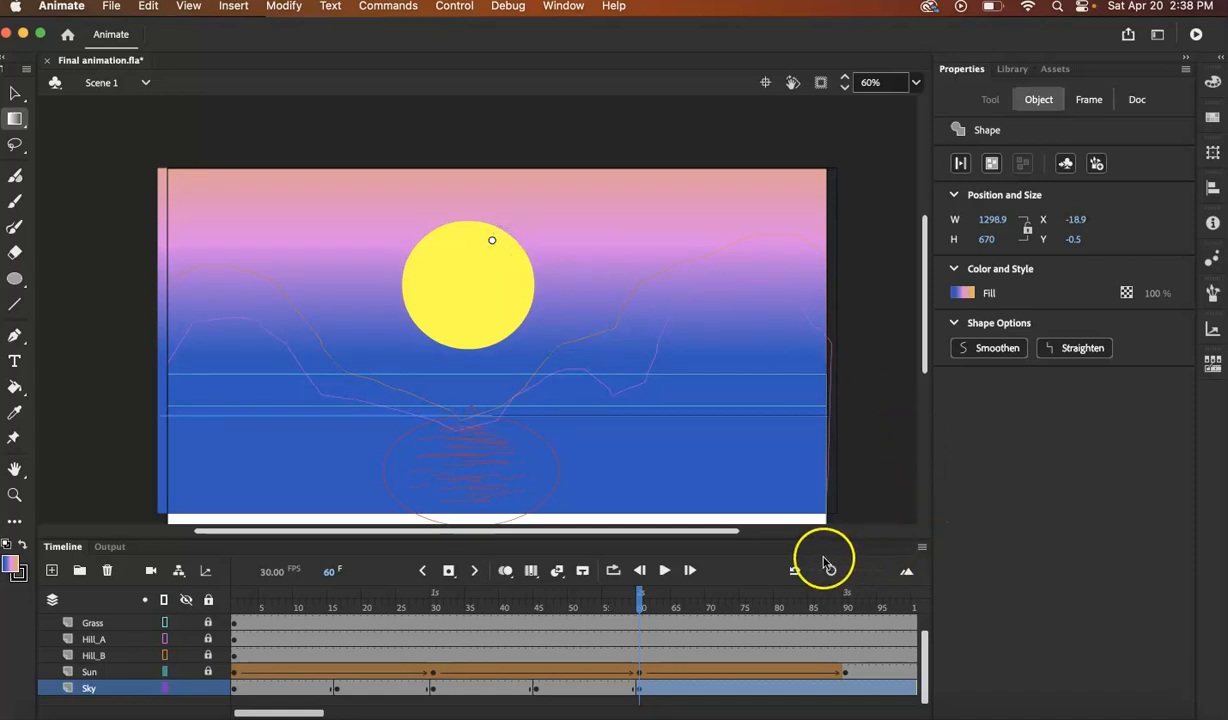
Step: Add a Sky keyframe at frame 90 and shift its gradient up until the pink band reaches the sky's upper edge
drag(638, 602, 847, 600)
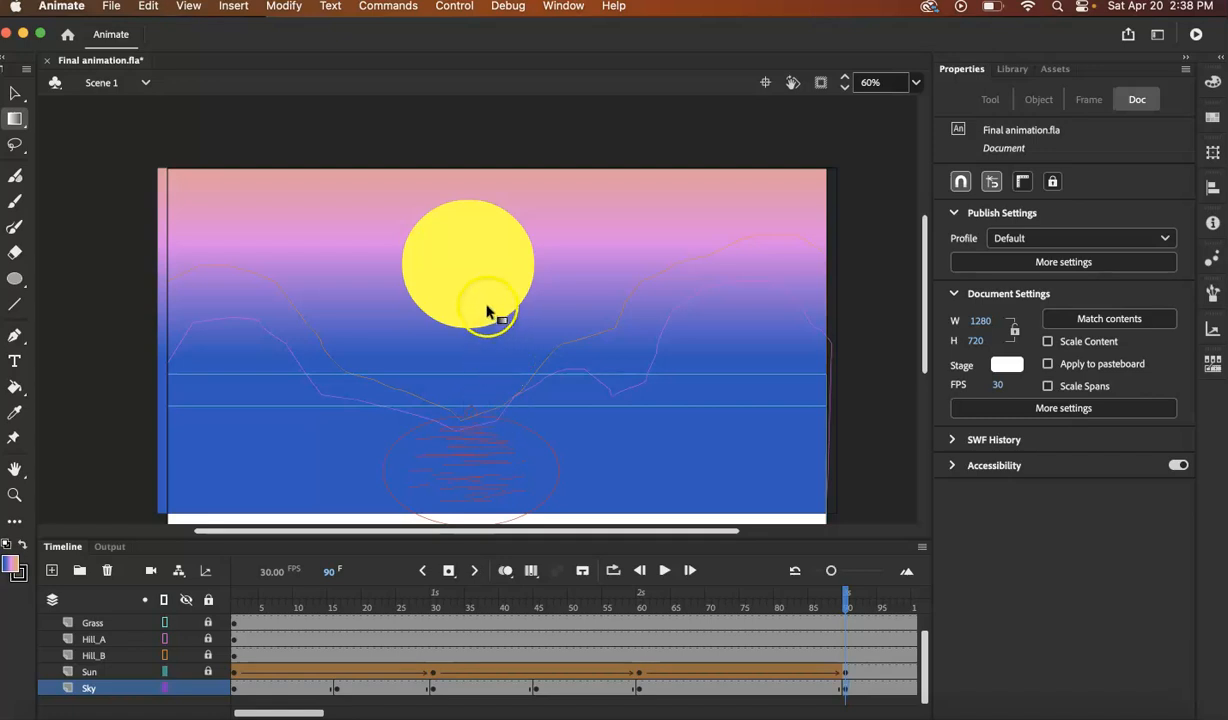
click(513, 375)
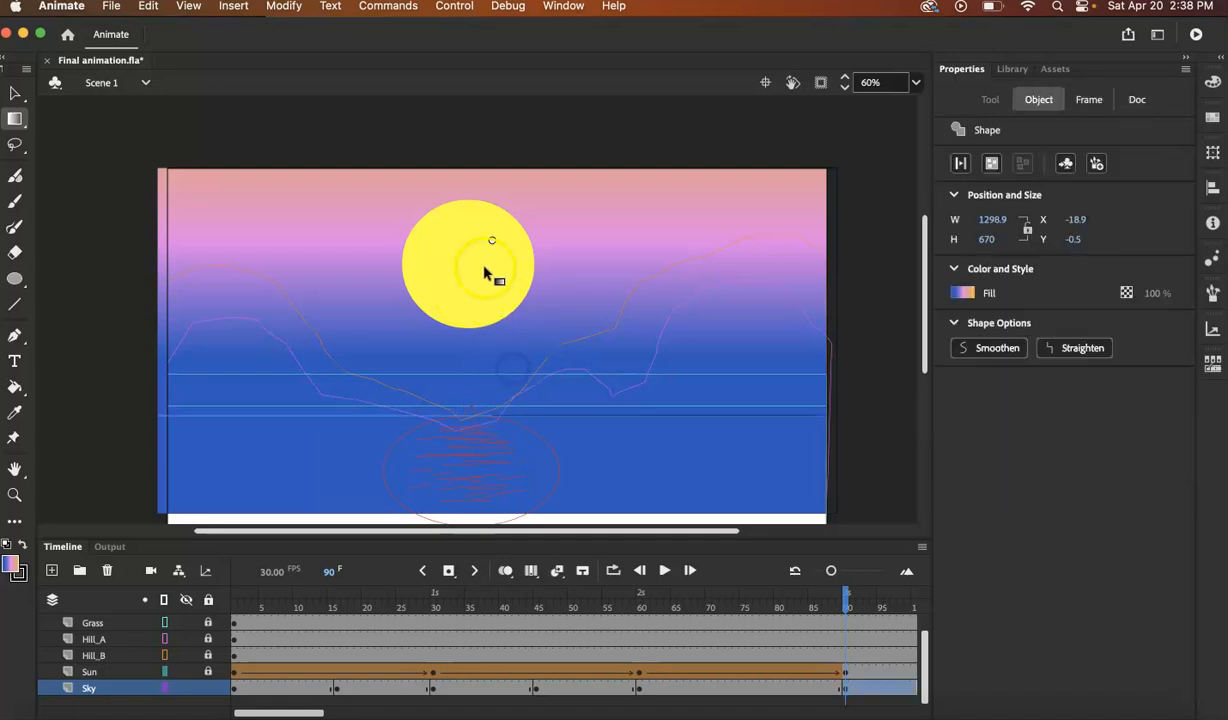
drag(493, 238, 494, 162)
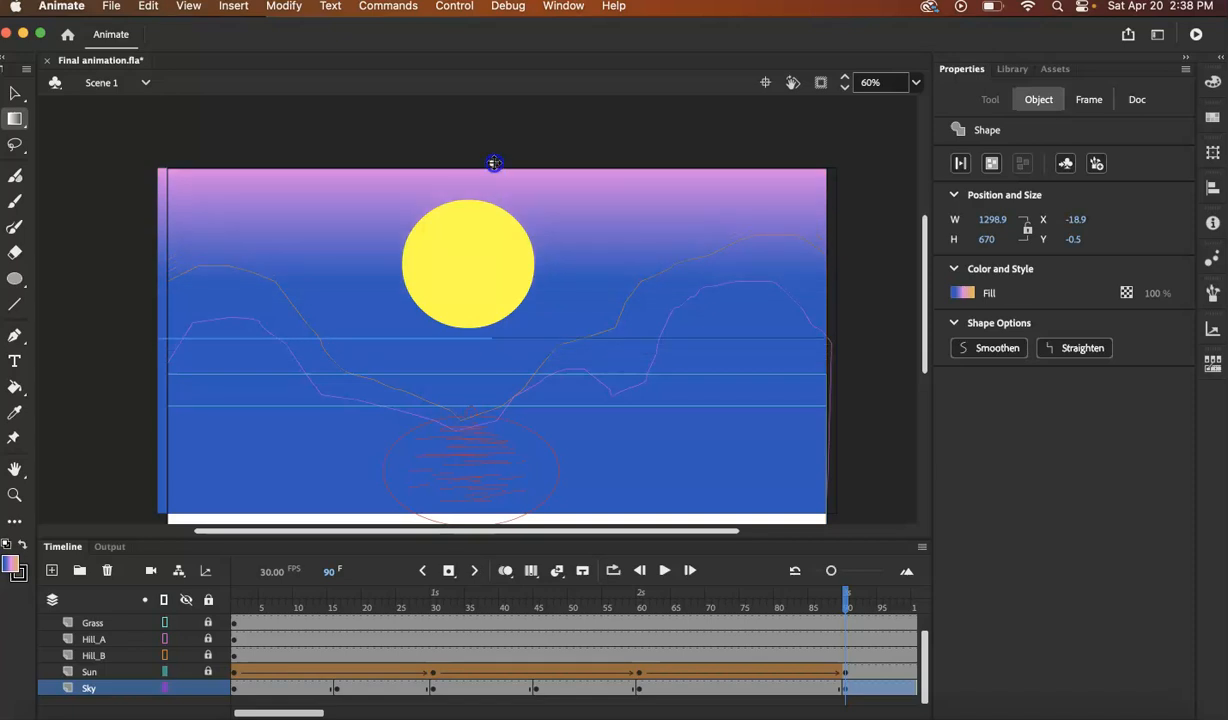
Step: Add a Sky keyframe at frame 120 and change its sky fill from the linear gradient to solid blue 0099FF
click(861, 598)
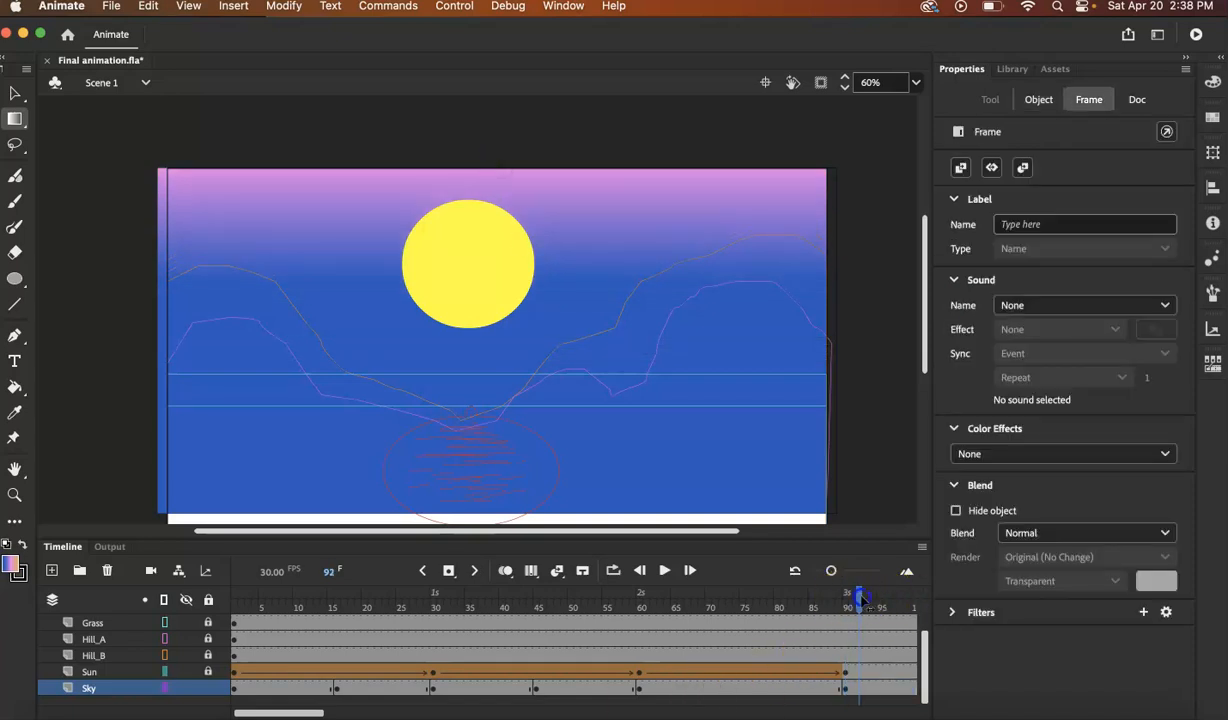
drag(915, 605, 405, 607)
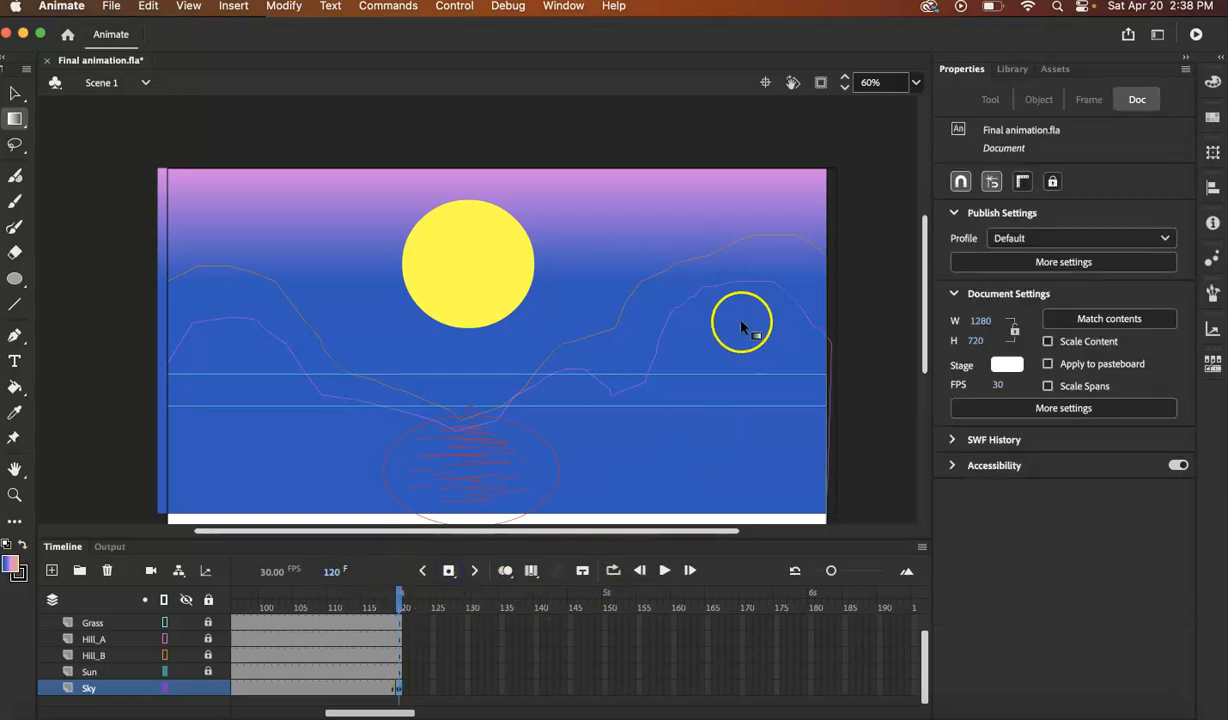
click(16, 95)
click(268, 248)
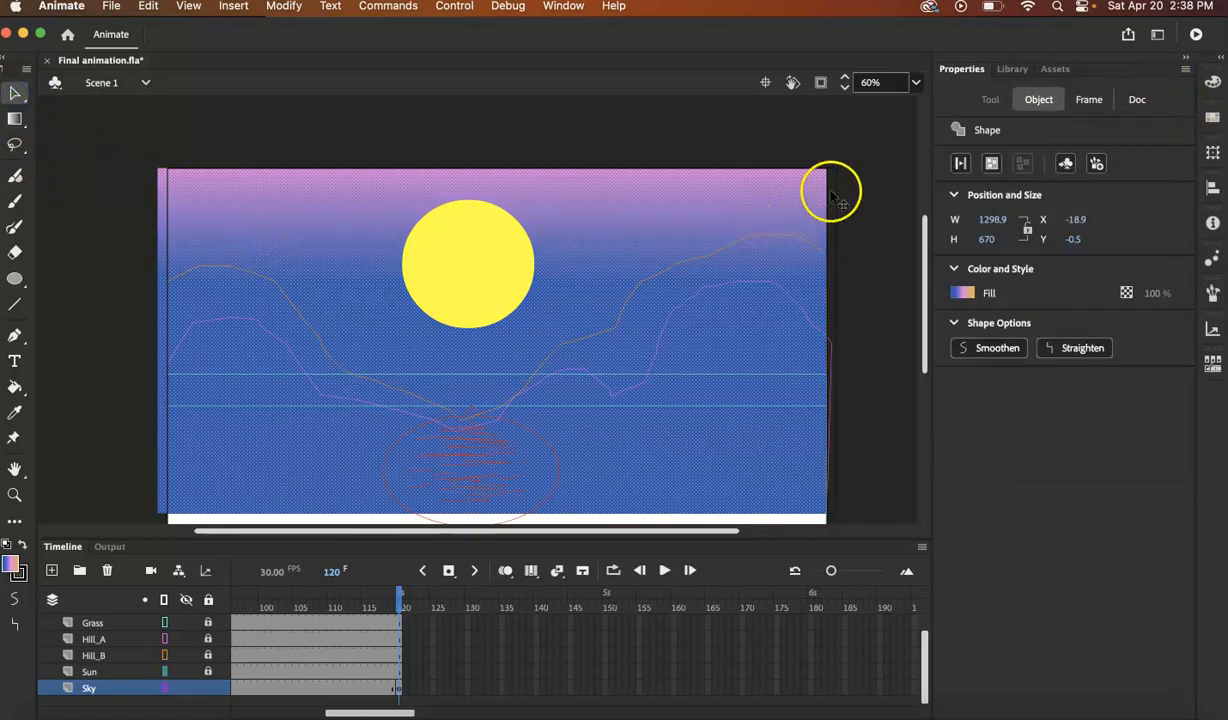
click(1212, 84)
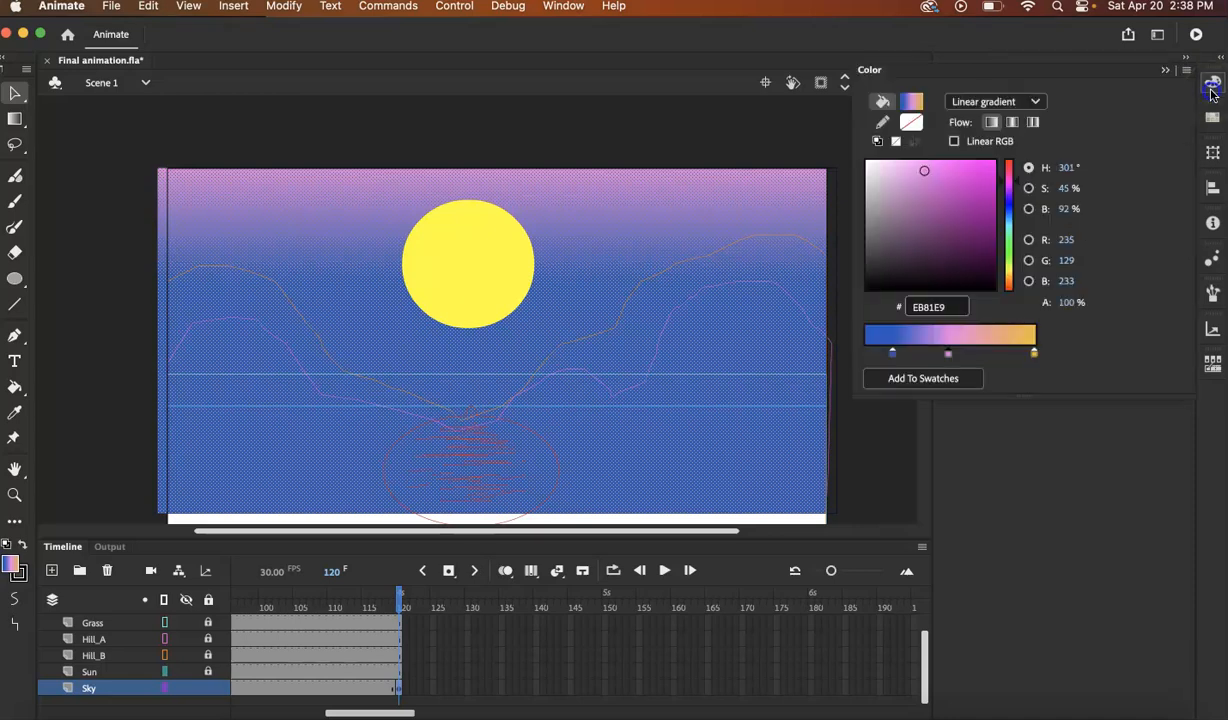
click(991, 103)
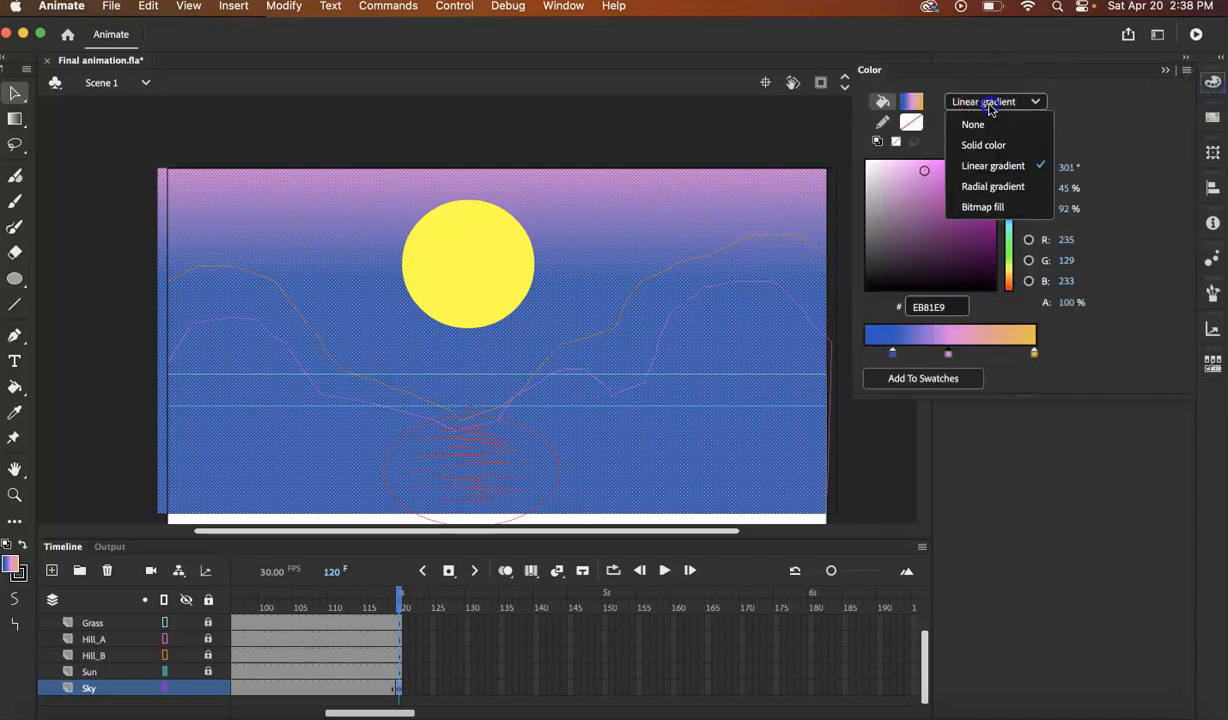
click(985, 146)
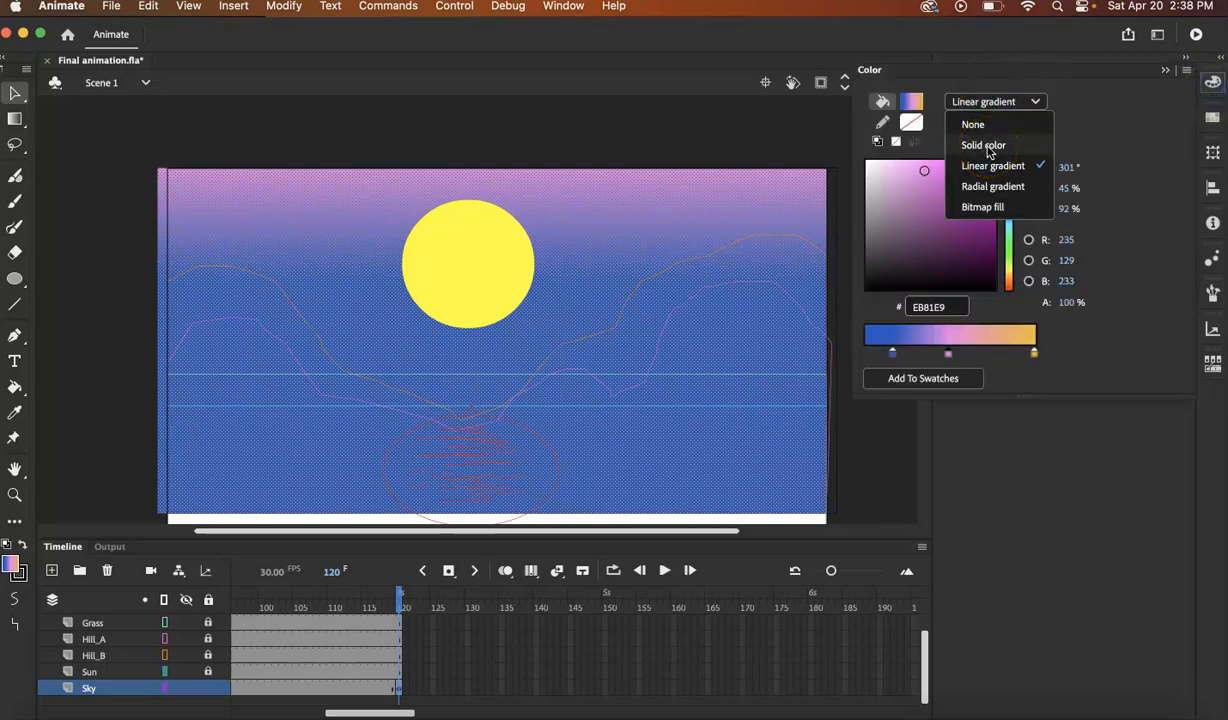
click(911, 102)
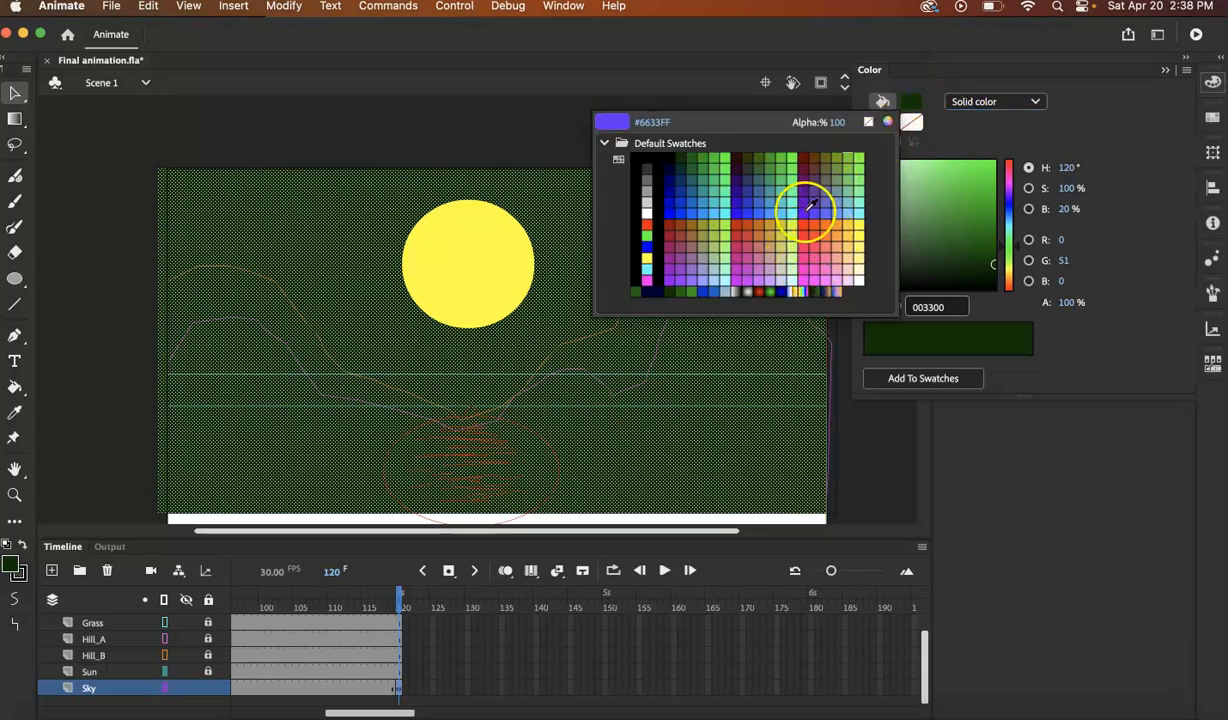
click(708, 206)
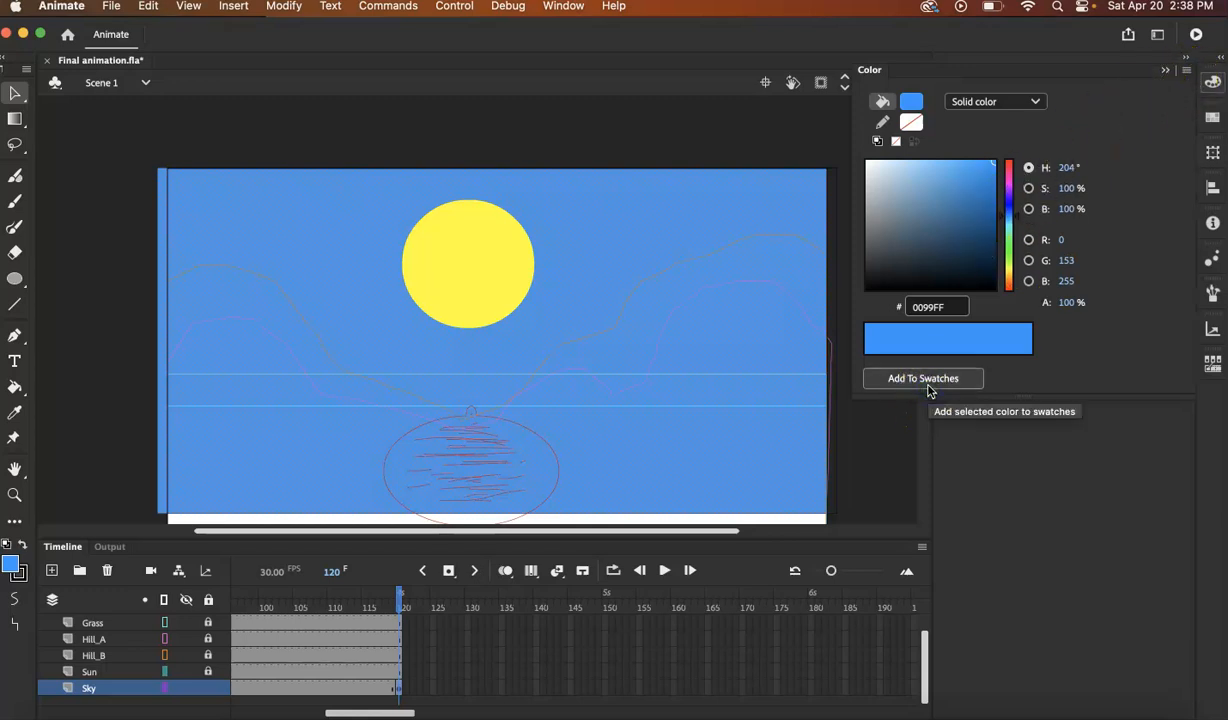
click(1165, 70)
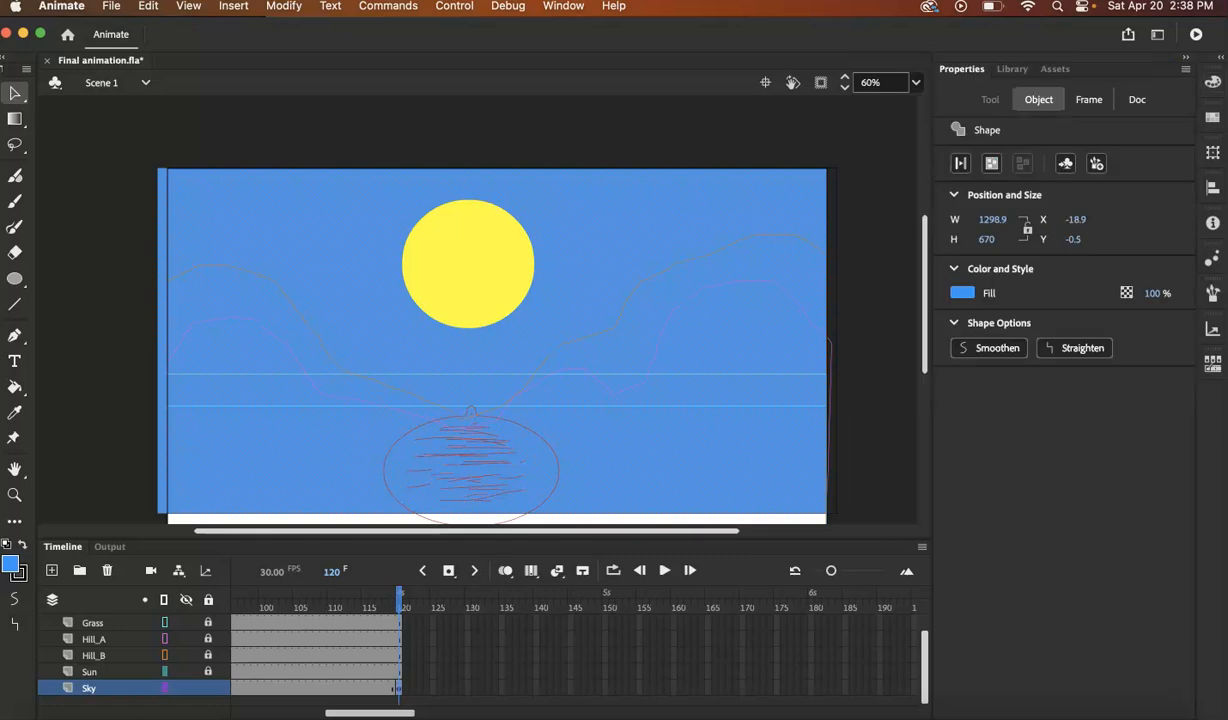
Step: Create shape tweens on the Sky layer from frame 1 to 16 and from frame 16 to 30
drag(402, 597, 162, 607)
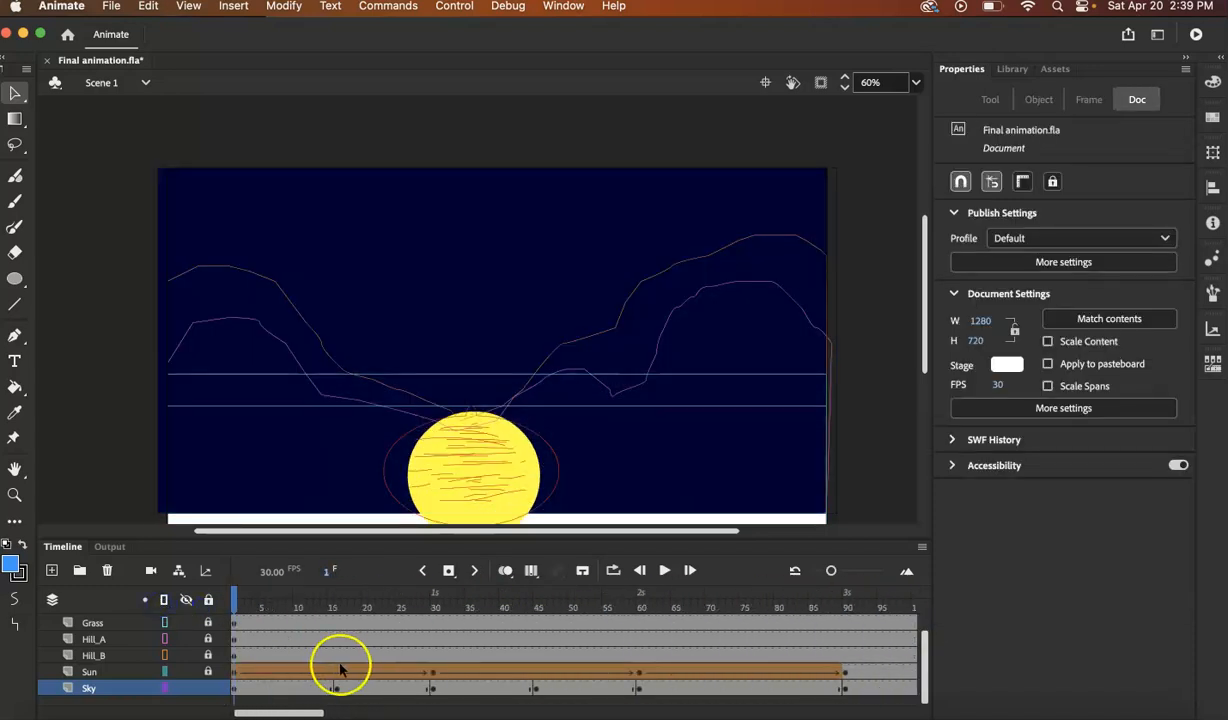
click(278, 688)
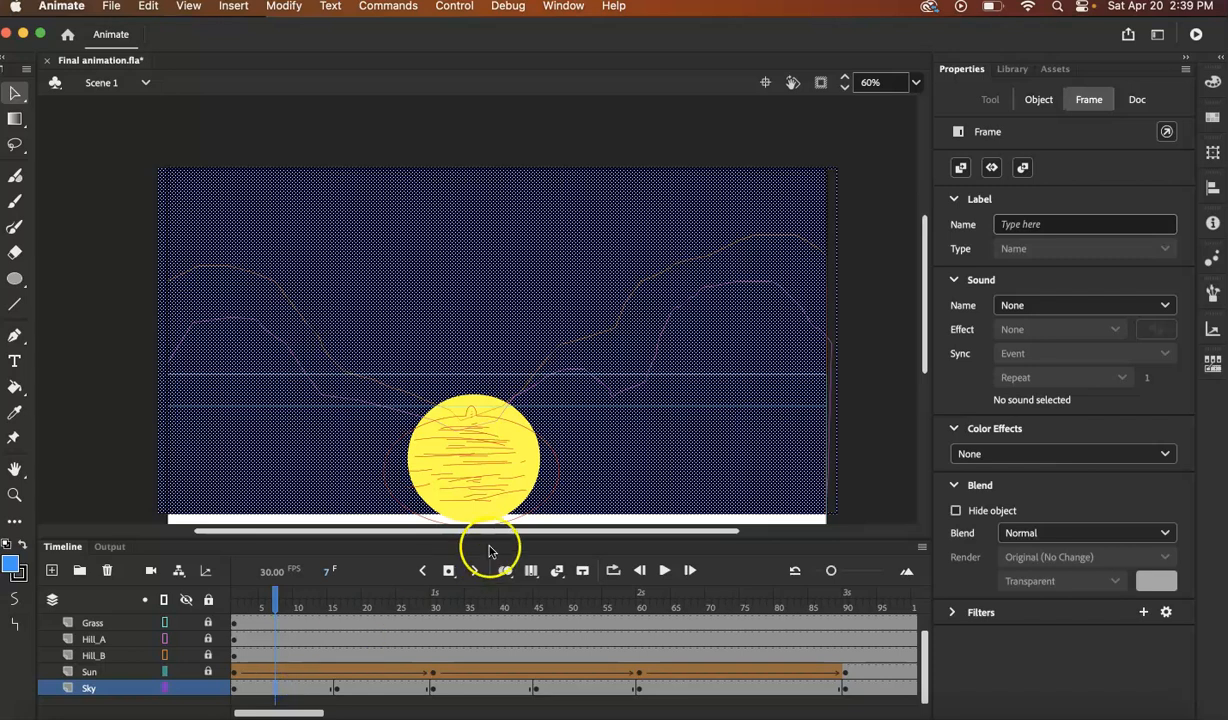
click(555, 574)
drag(259, 607, 377, 637)
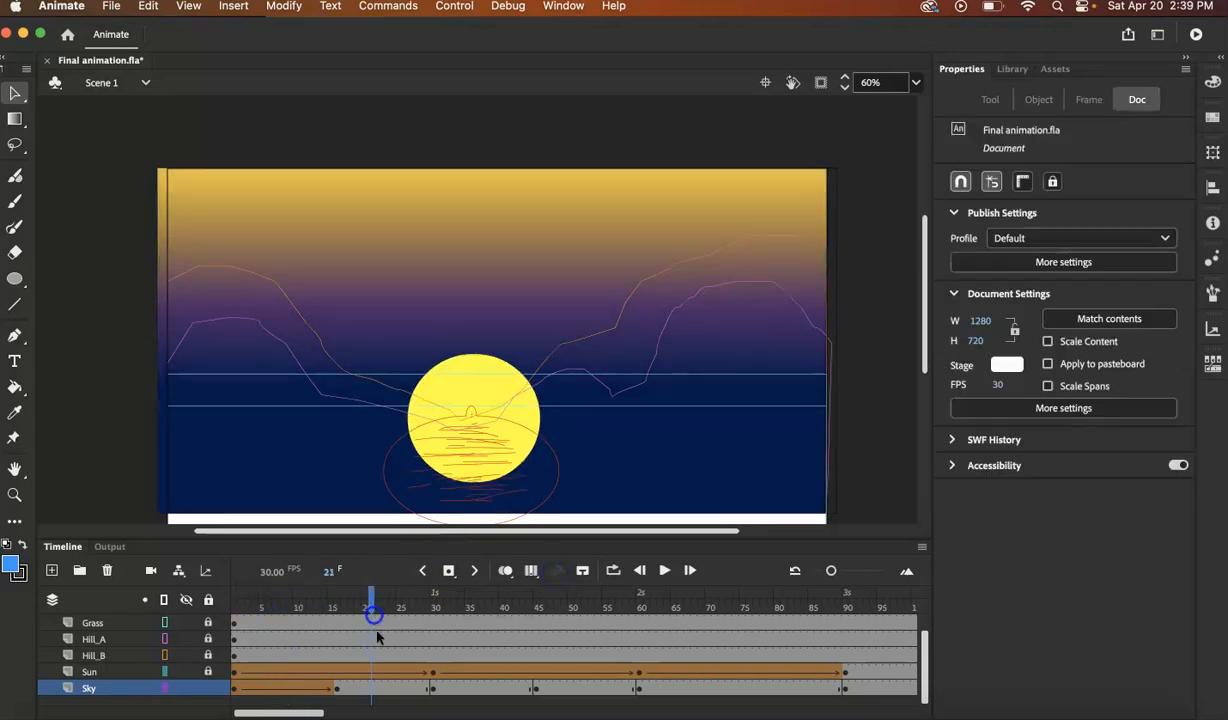
click(380, 689)
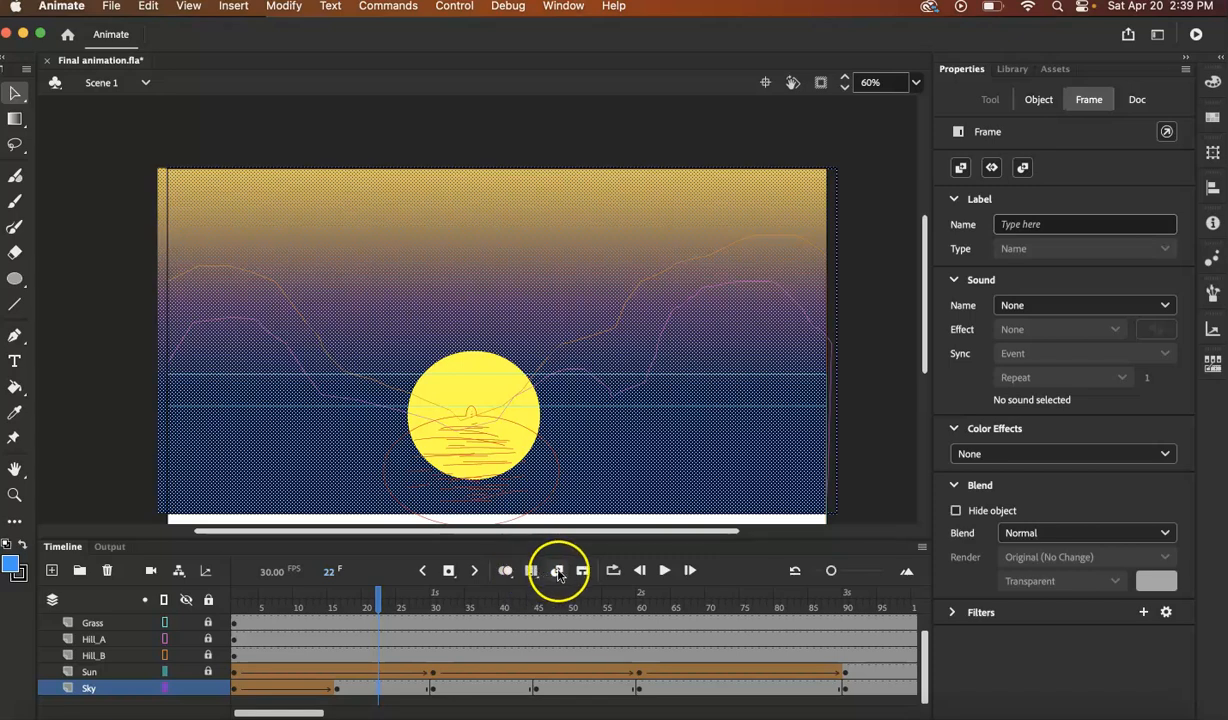
click(557, 570)
Step: Create shape tweens on the Sky layer between the keyframes at frames 30, 45, 60, 90 and 120
click(488, 689)
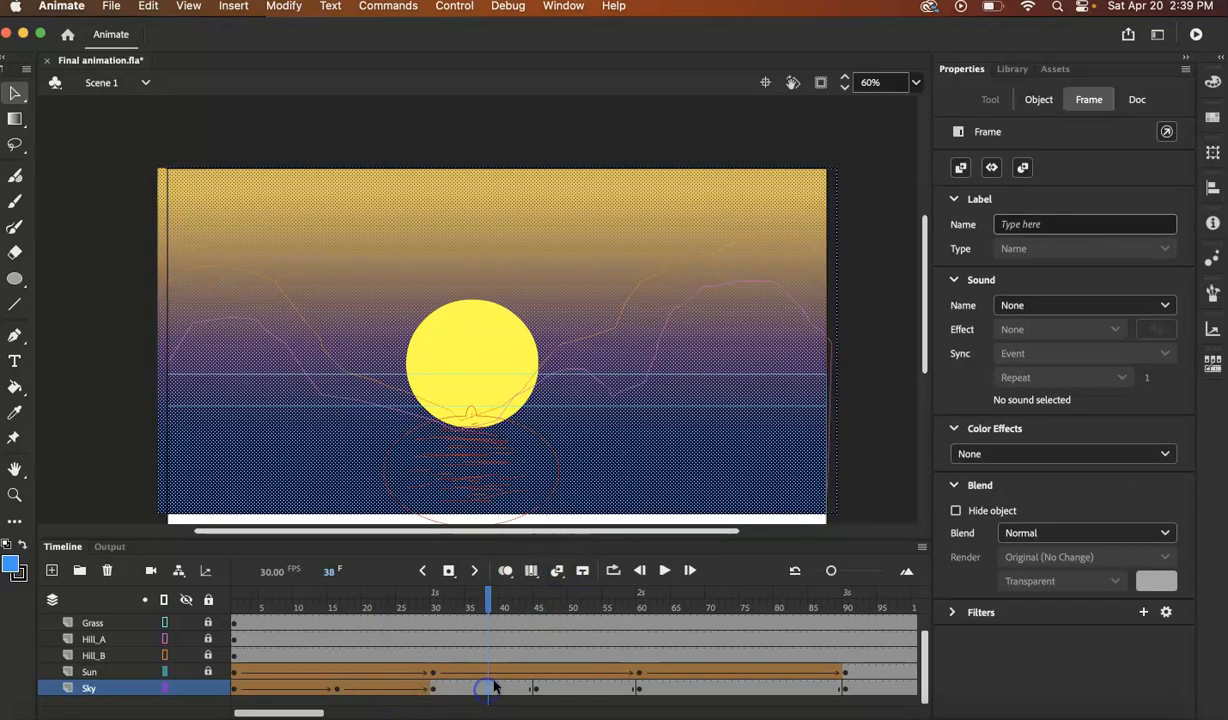
click(562, 570)
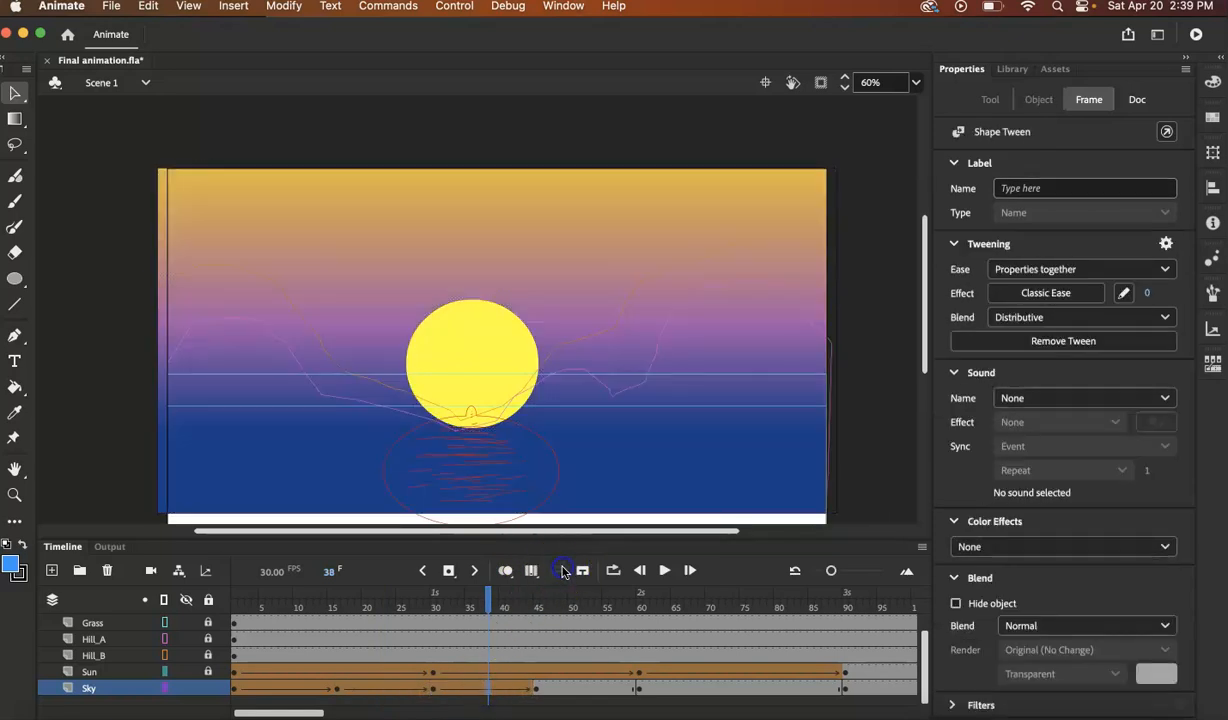
click(585, 689)
click(557, 571)
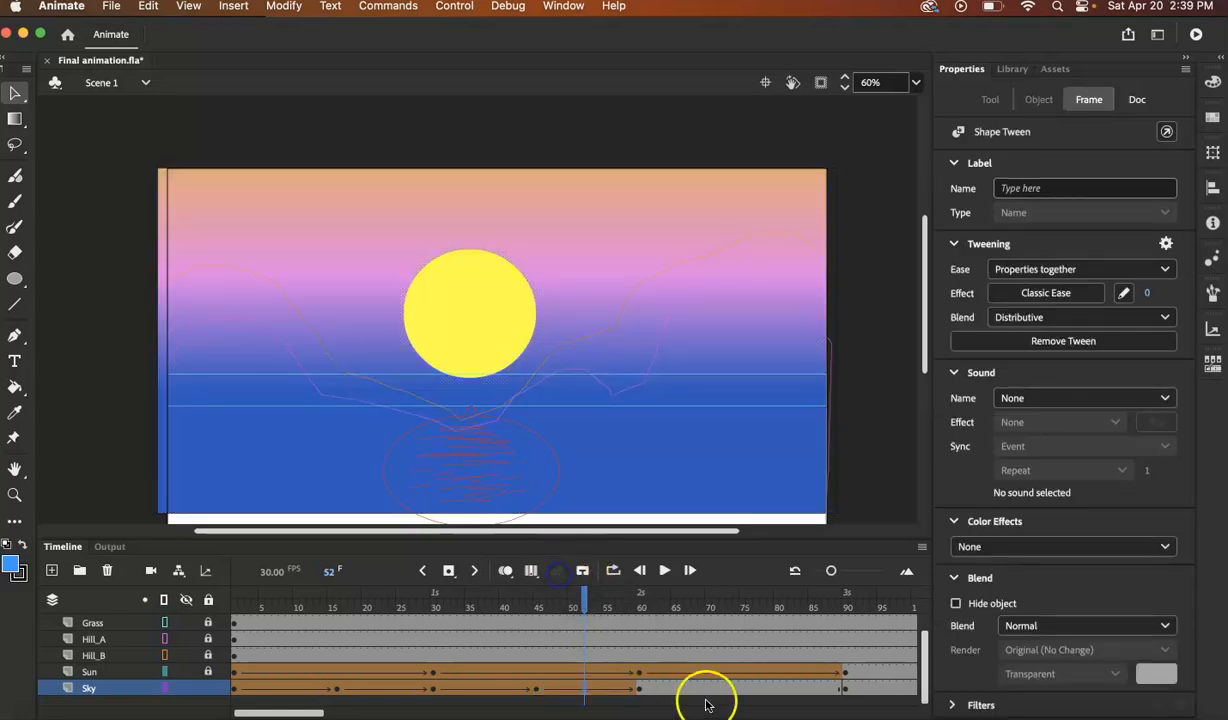
click(713, 689)
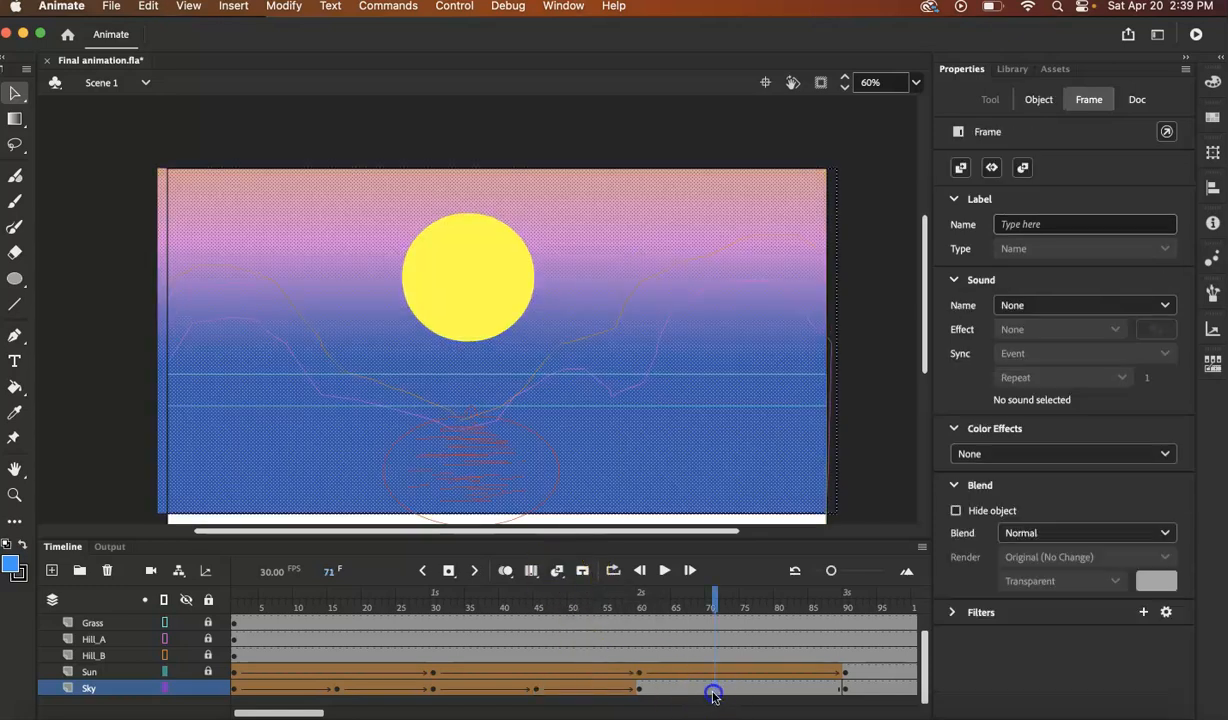
click(557, 578)
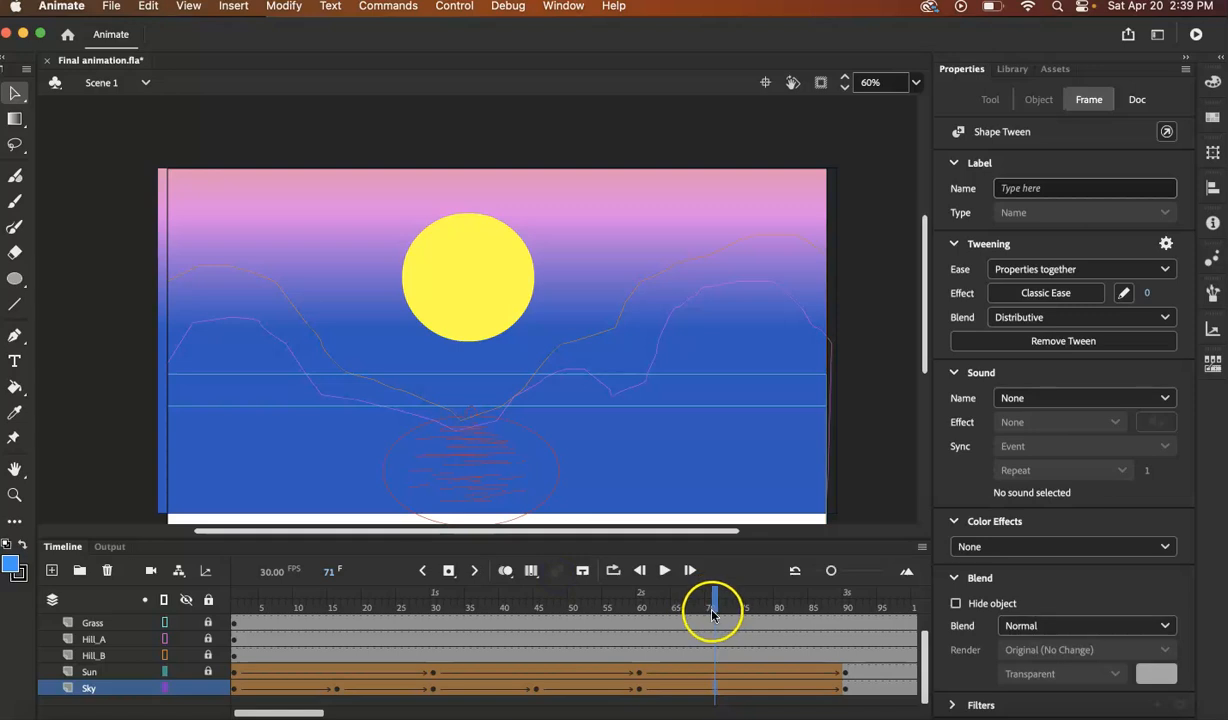
drag(713, 607, 392, 688)
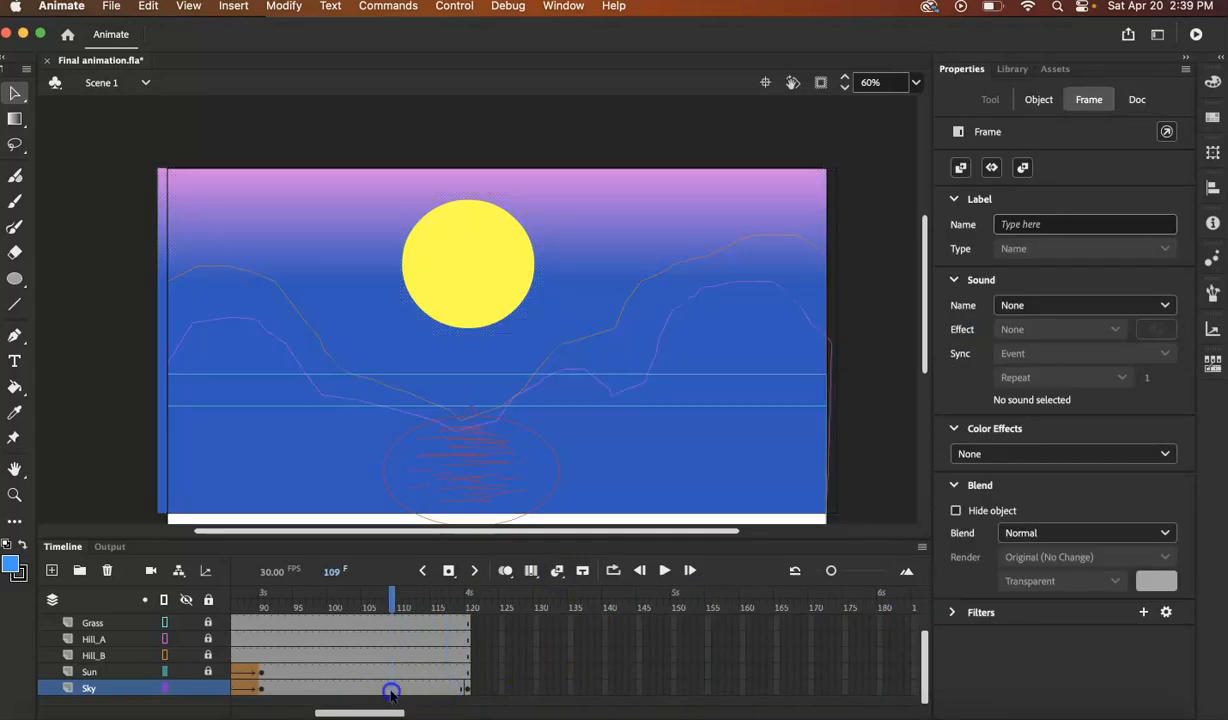
click(556, 572)
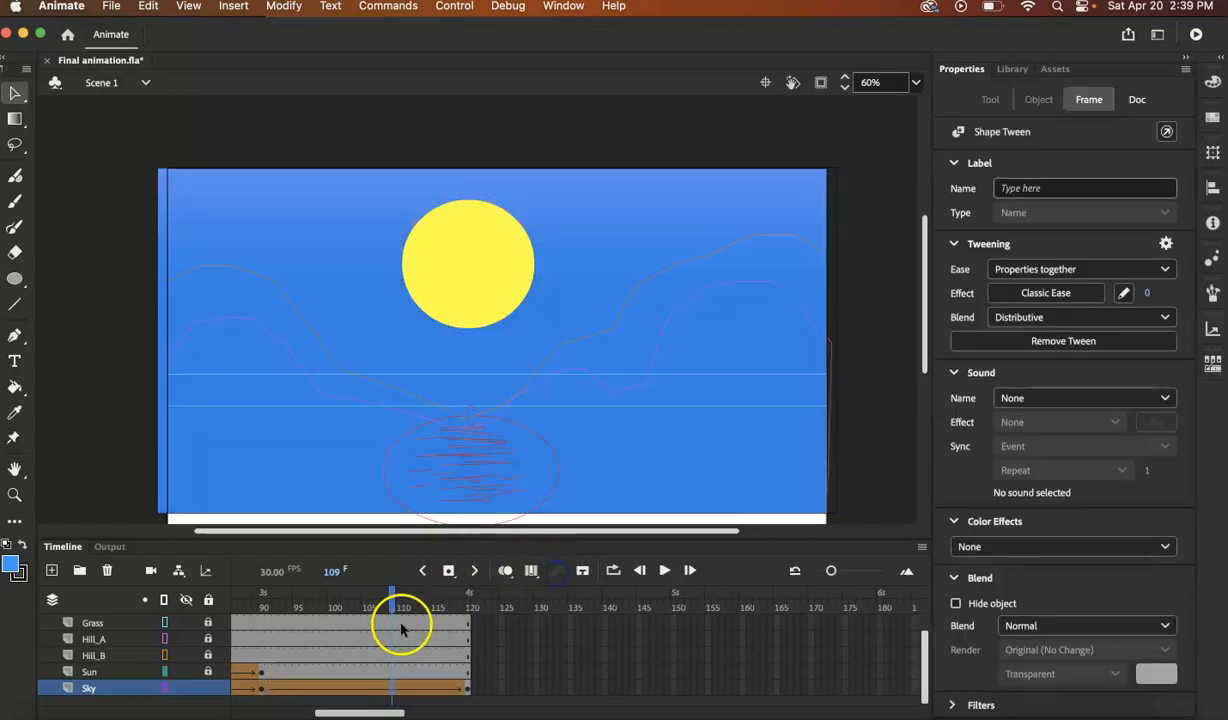
Step: Play the animation from frame 1 to check the sky's colour transitions, and return to the first frame
drag(371, 609, 118, 649)
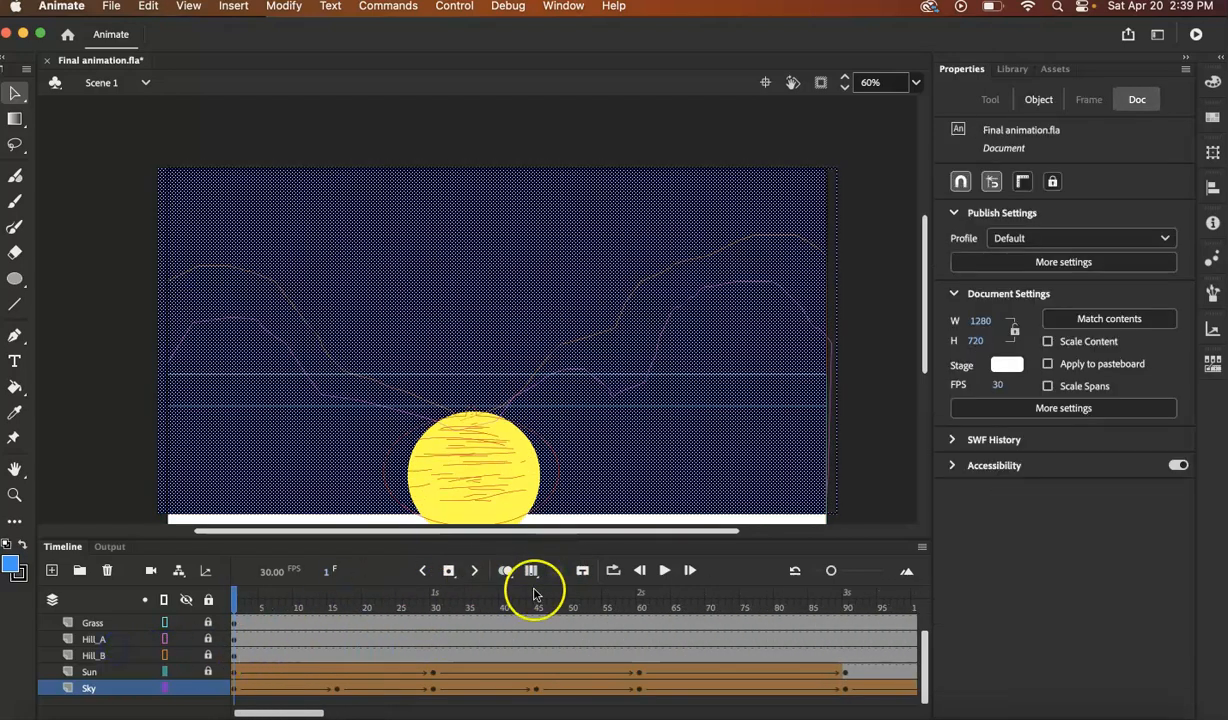
click(664, 570)
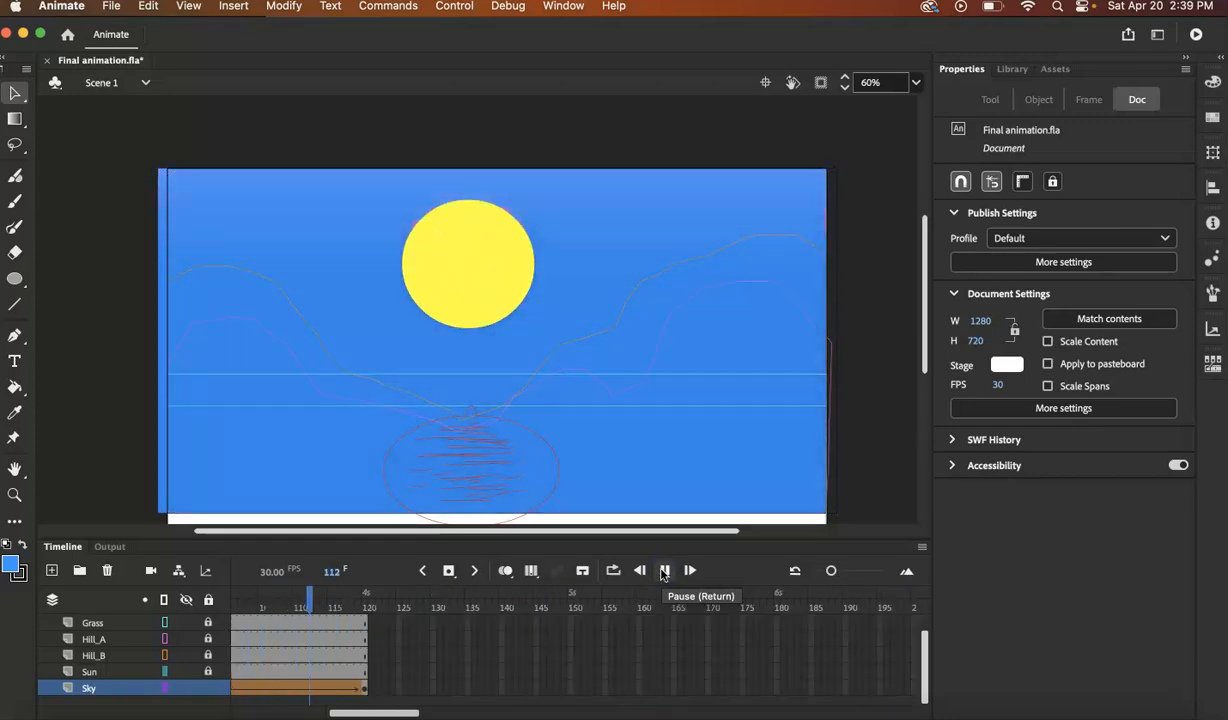
click(663, 571)
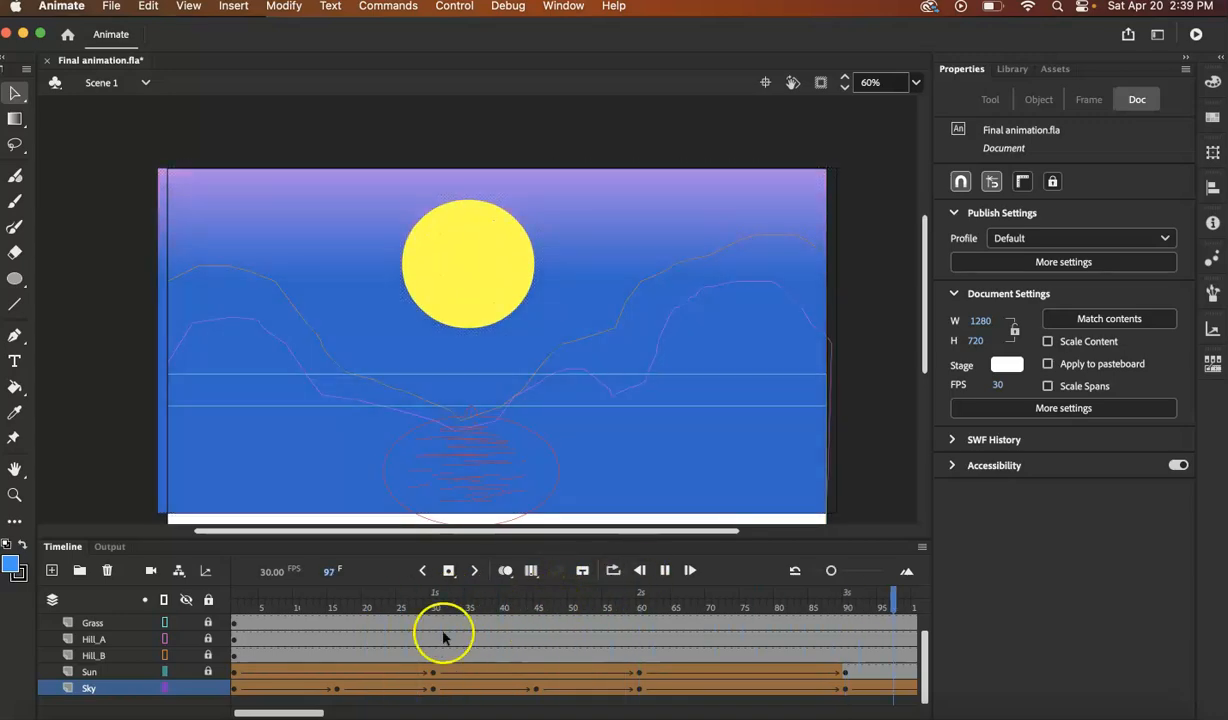
drag(365, 607, 57, 619)
Step: Turn off outline display for the Lake, Grass, Hill_A and Hill_B layers and deselect the sky
drag(166, 630, 164, 657)
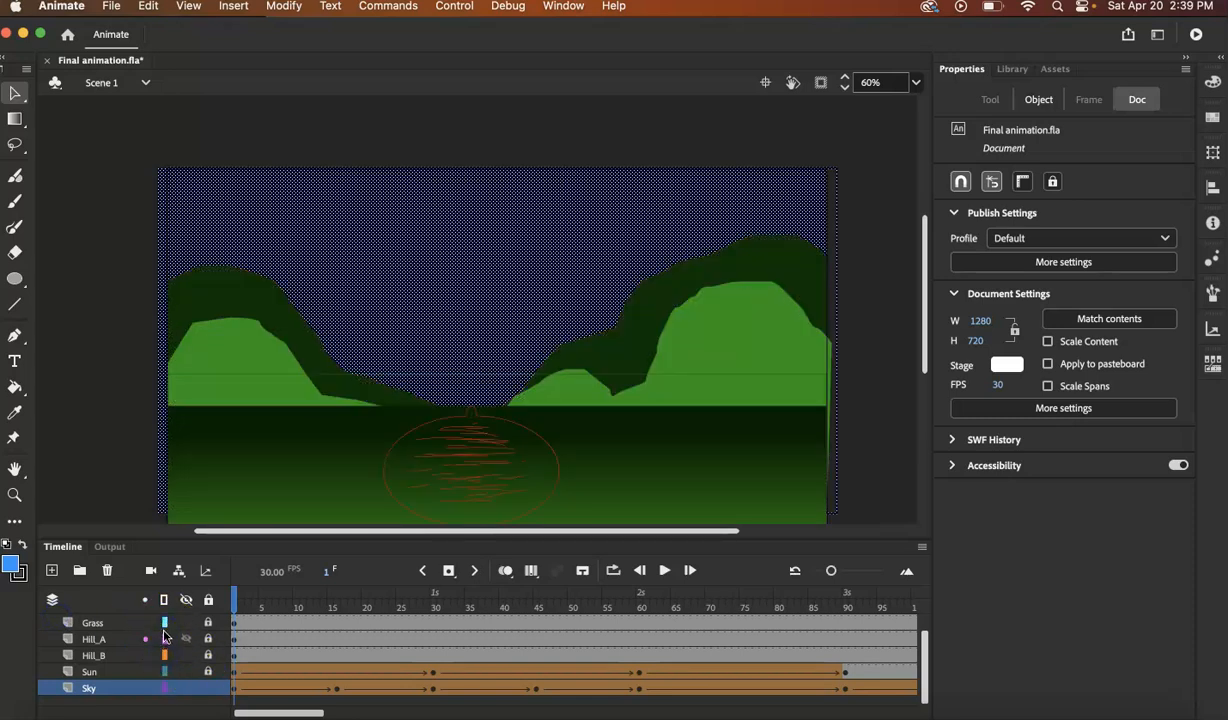
scroll(166, 637, up, 1)
click(166, 623)
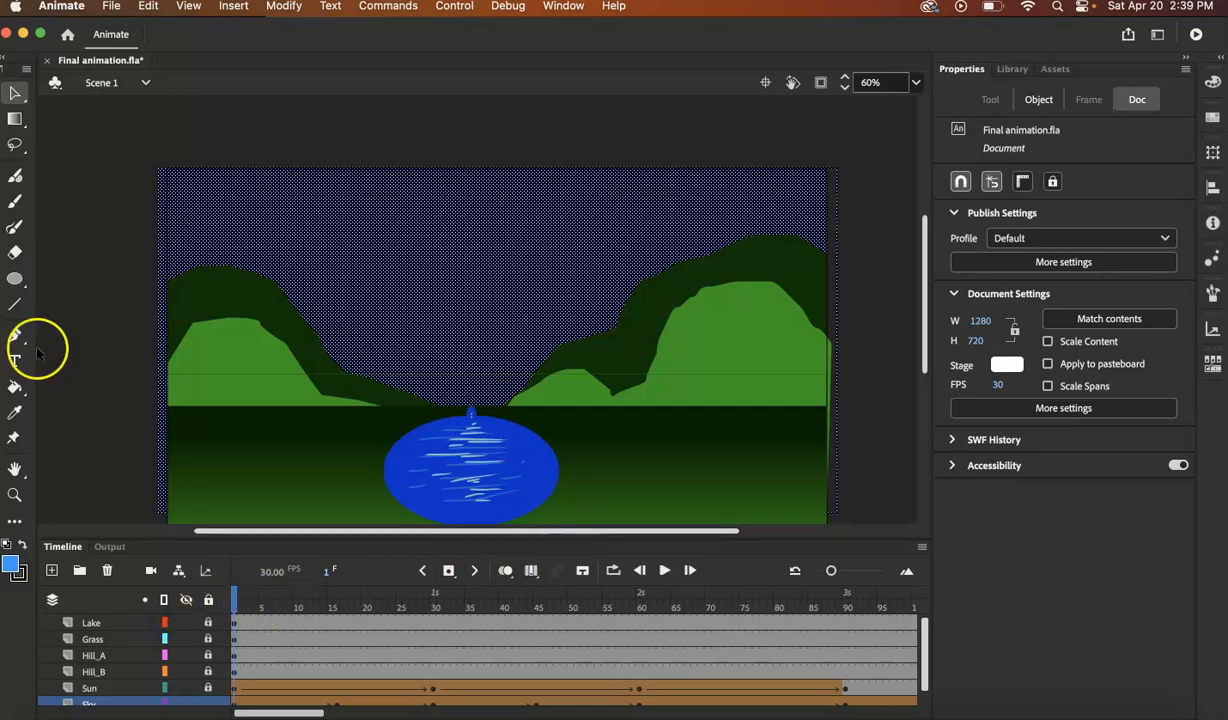
click(107, 293)
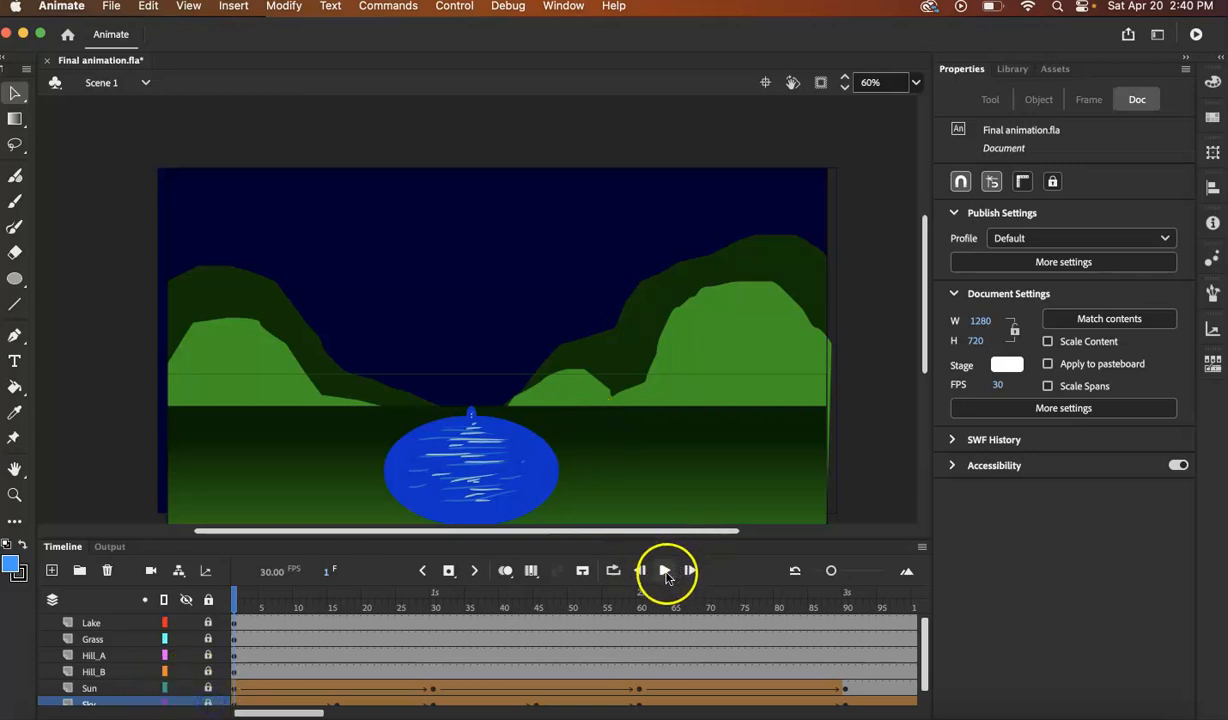
Step: Play the full scene on the timeline from frame 1, and test the movie in its preview window
click(665, 572)
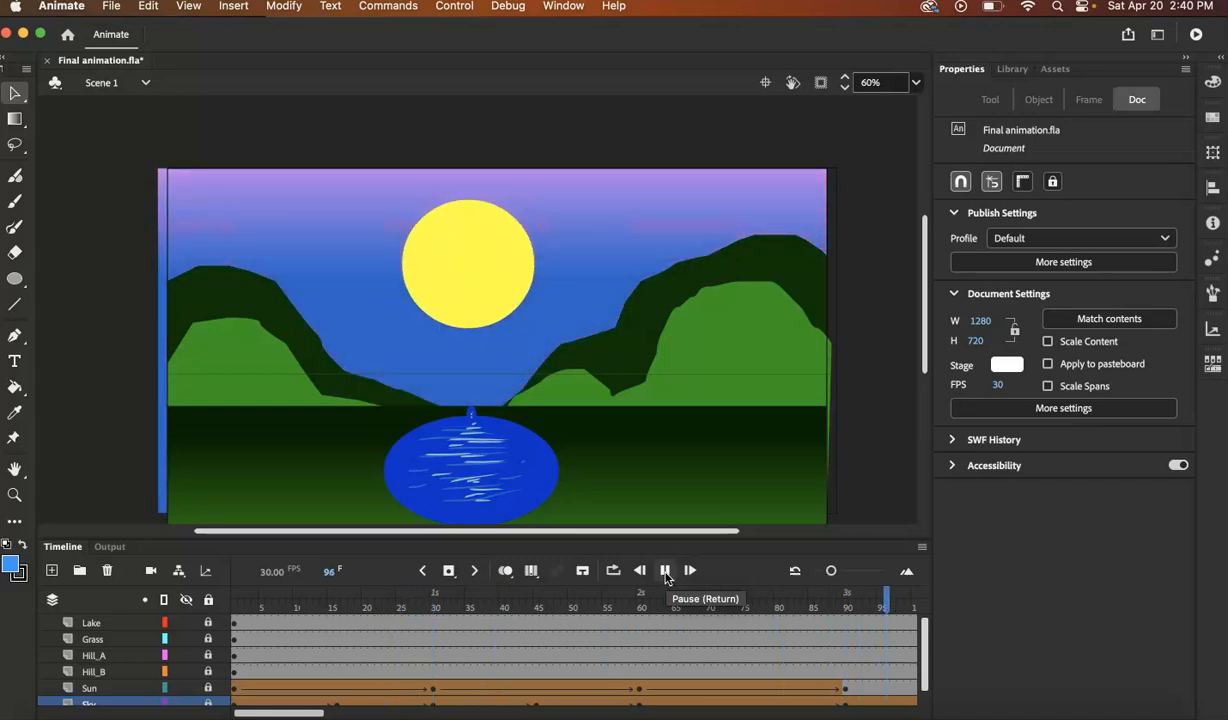
click(665, 572)
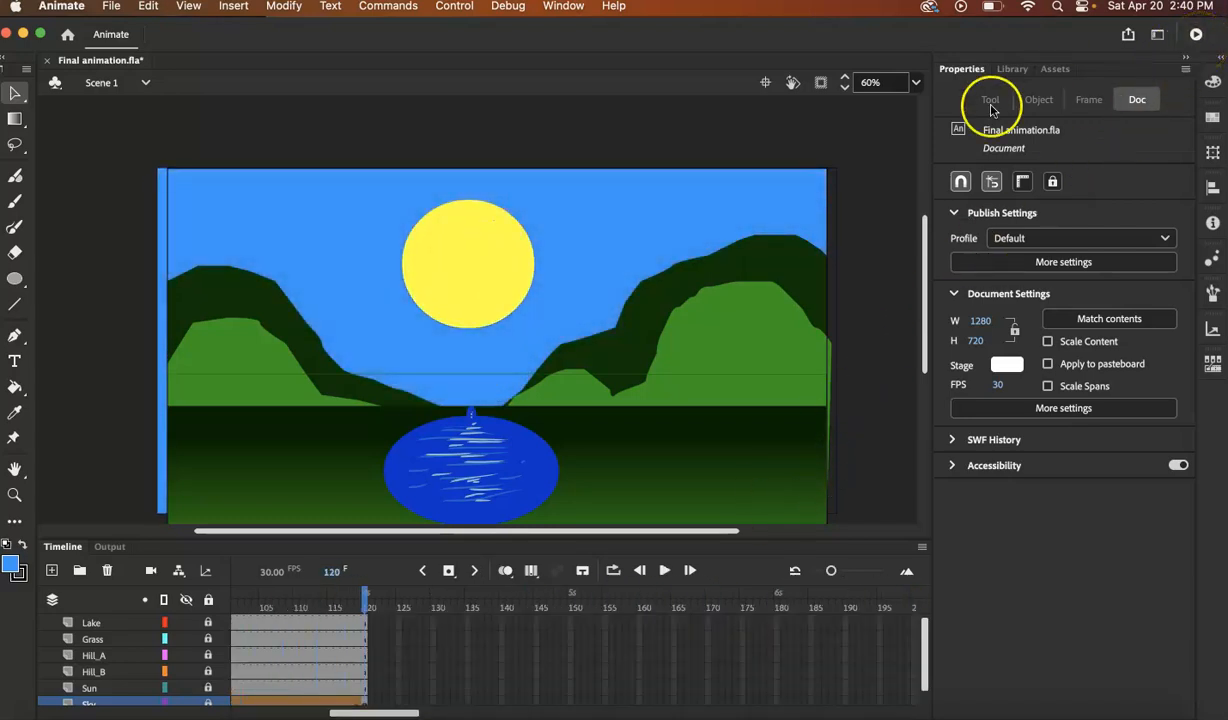
drag(367, 596, 80, 580)
click(1198, 35)
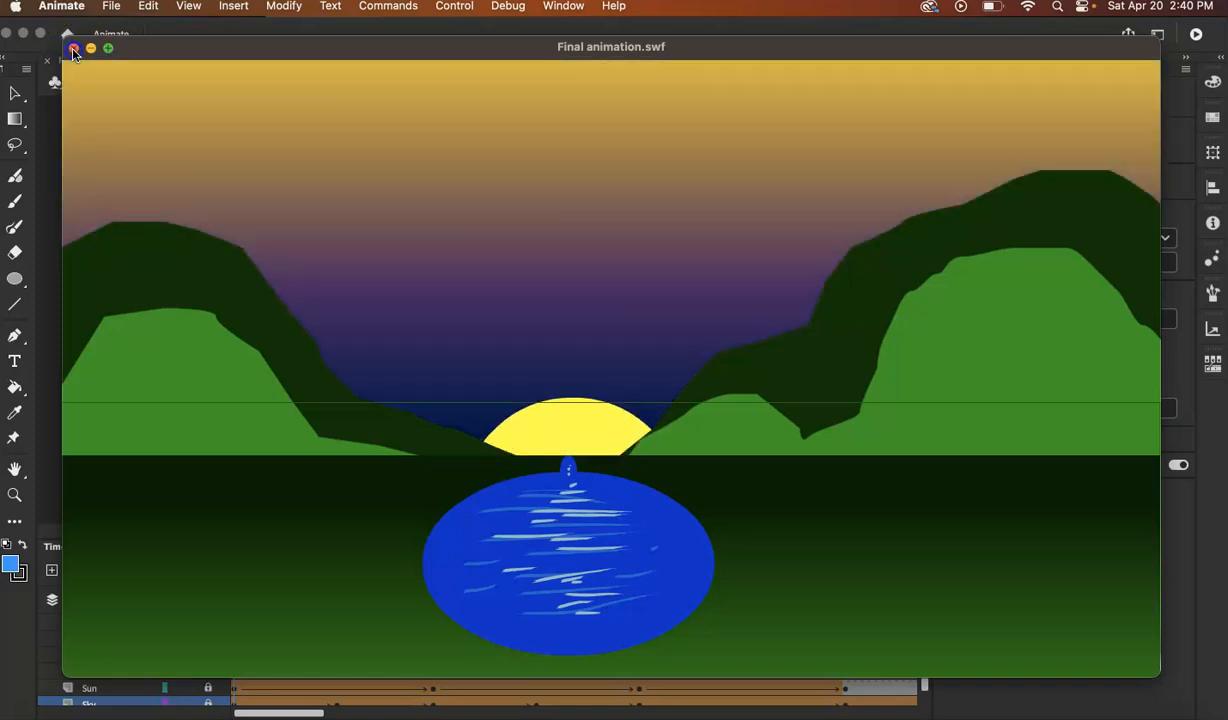
click(73, 50)
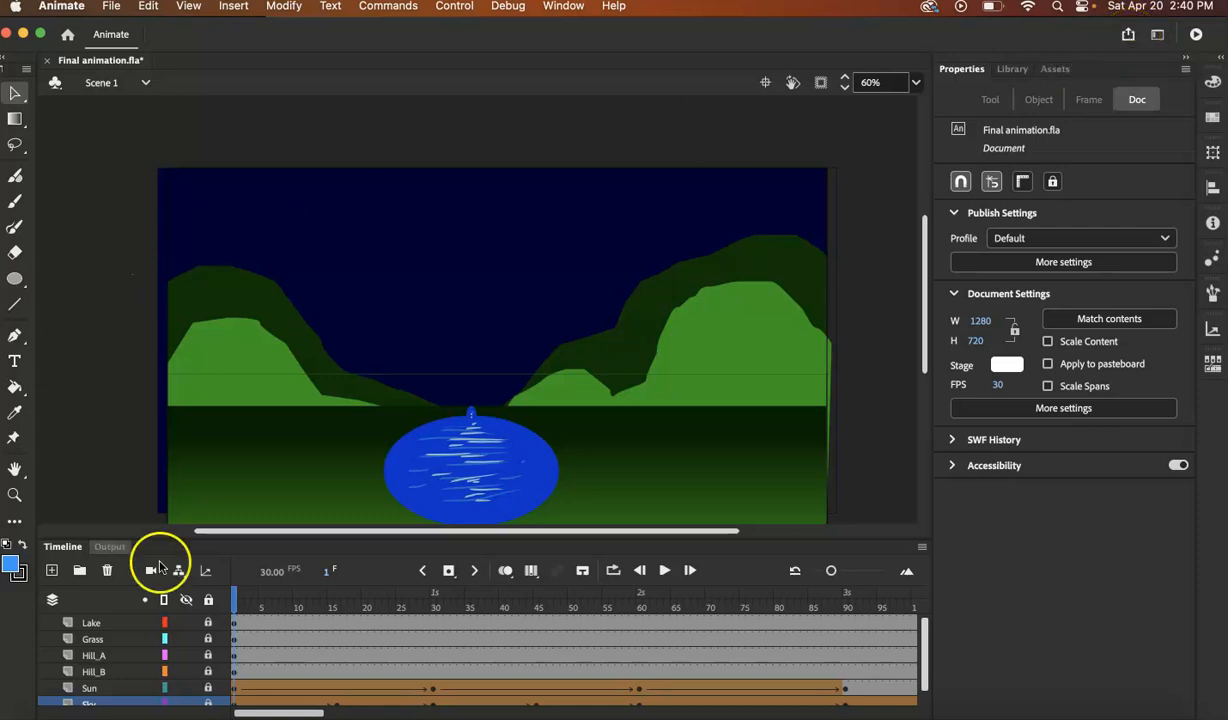
Step: Publish the animation as an animated GIF and view the exported file in its folder
click(1128, 36)
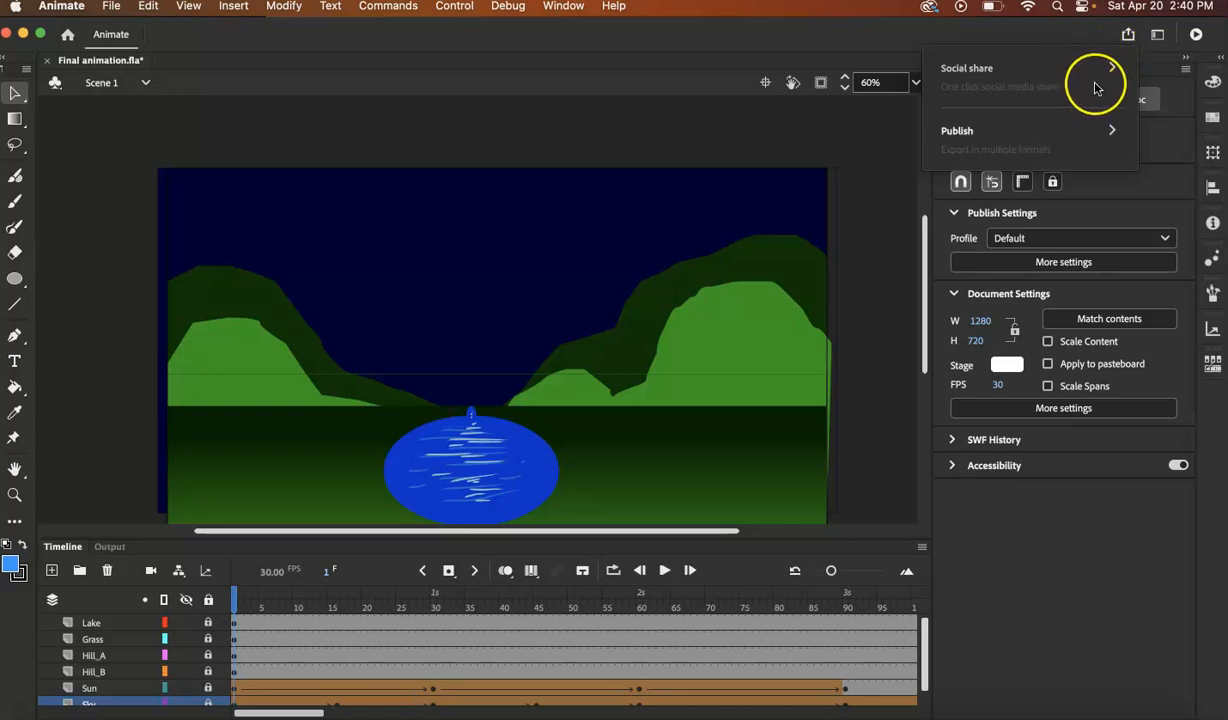
click(1111, 68)
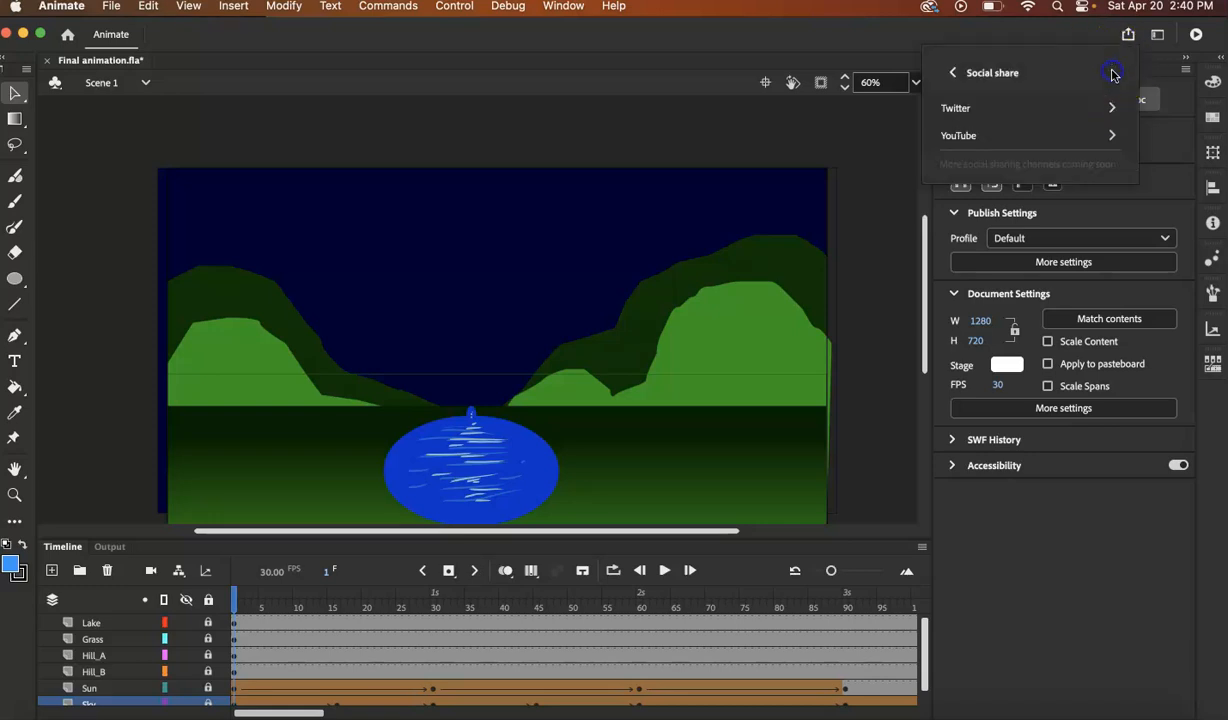
click(954, 72)
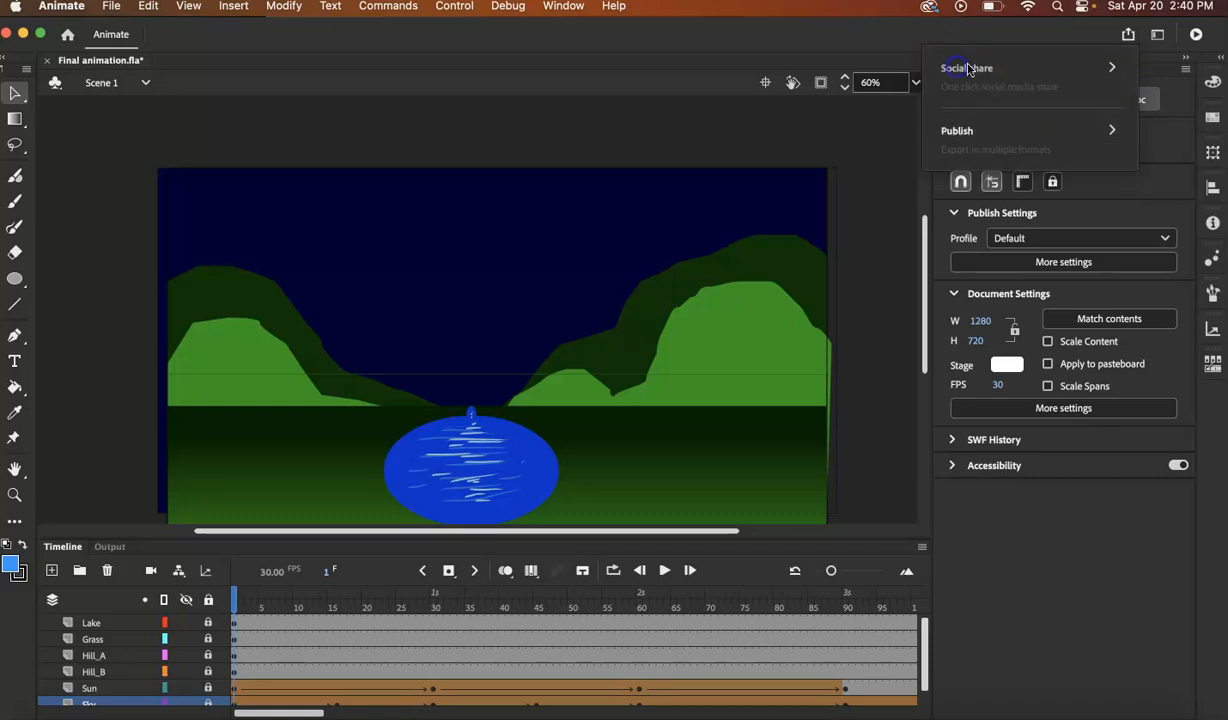
click(997, 134)
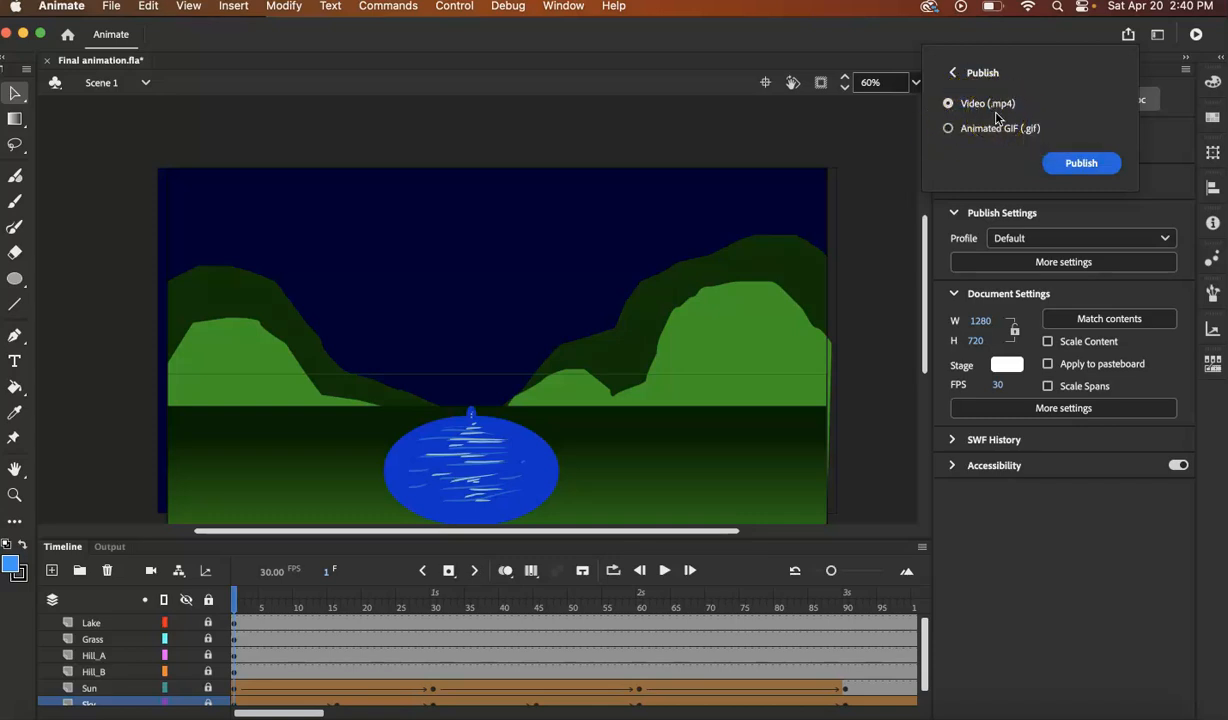
click(993, 119)
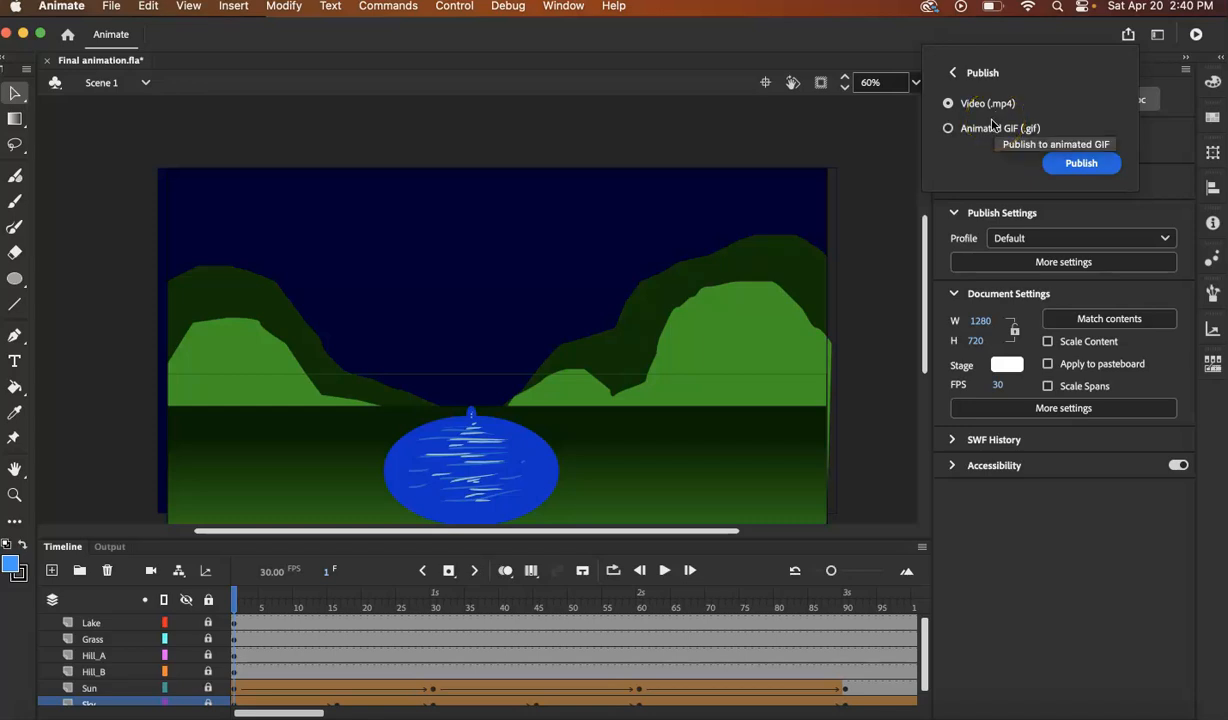
click(972, 134)
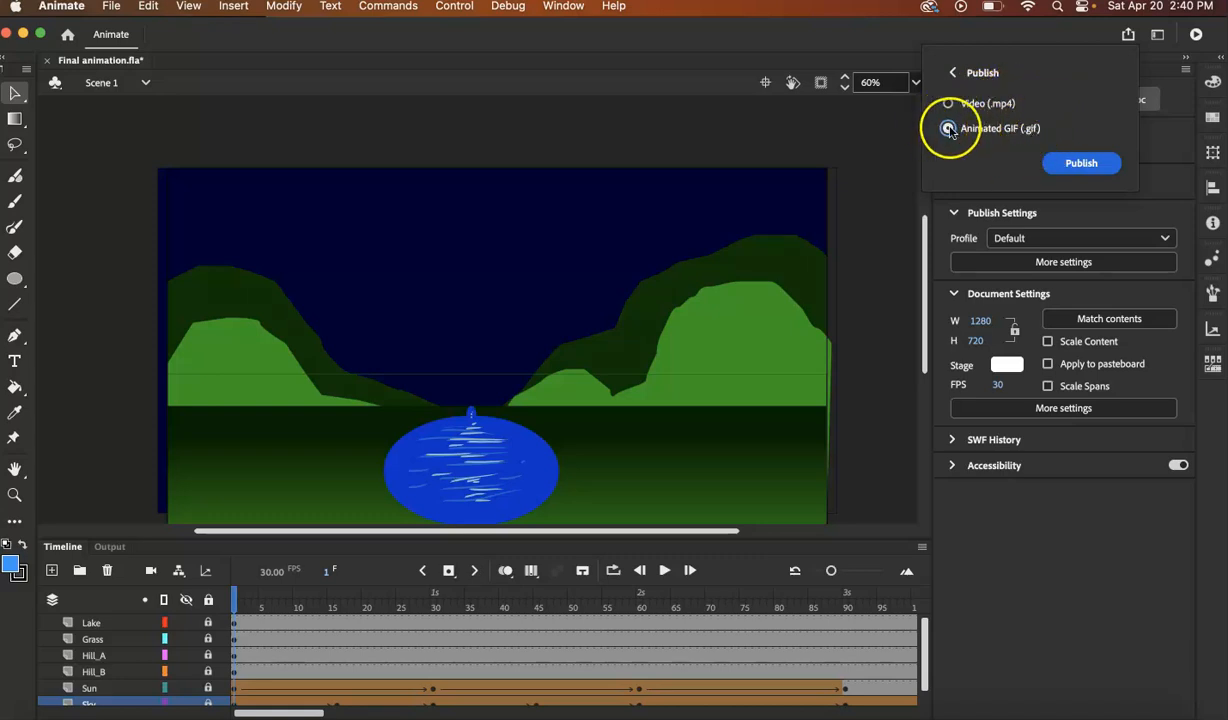
click(1082, 164)
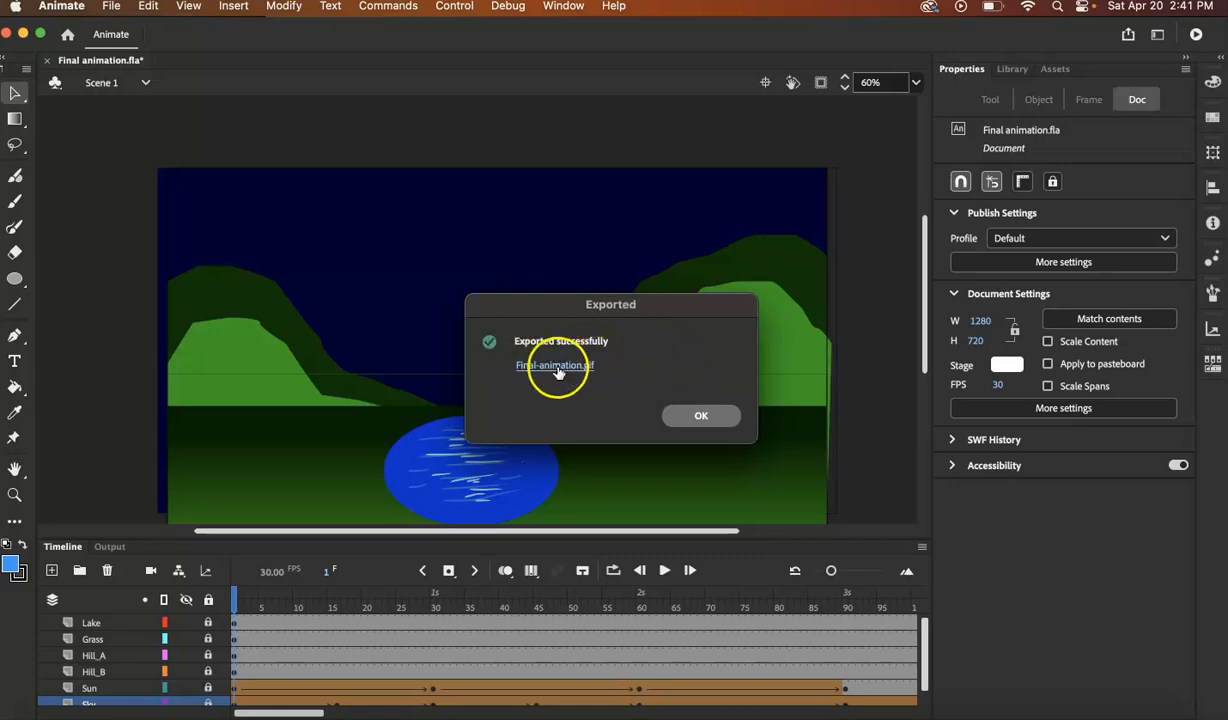
click(557, 366)
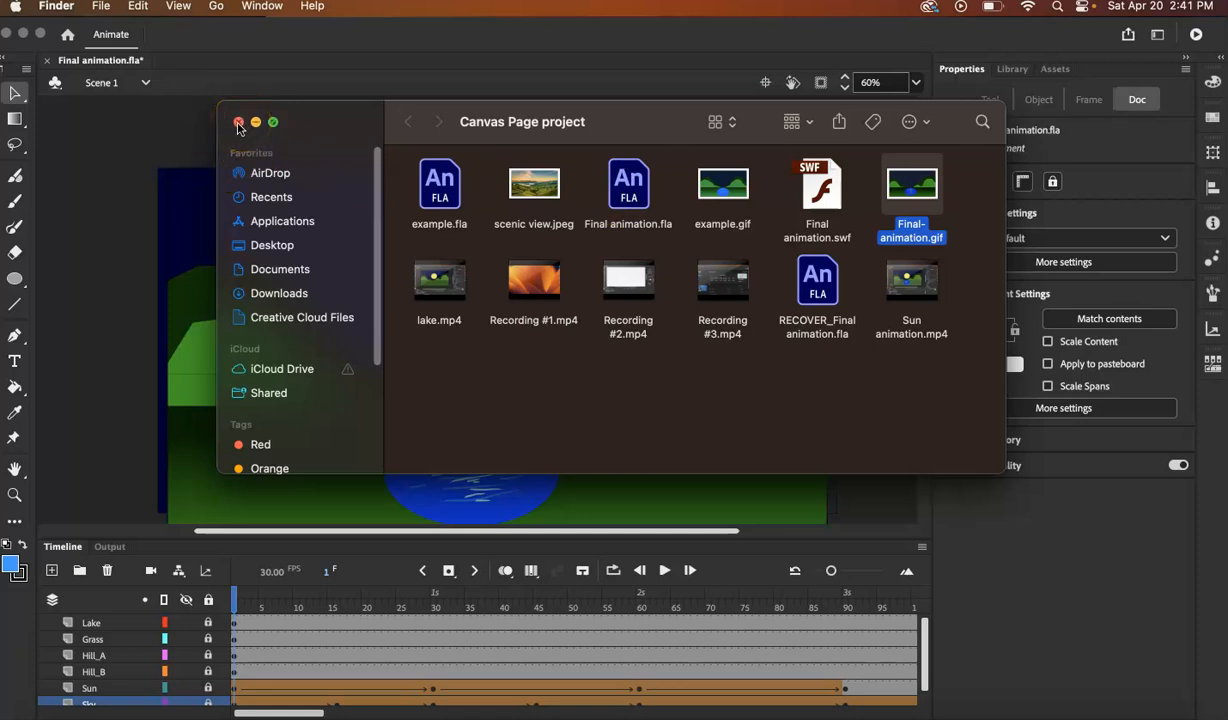
click(238, 122)
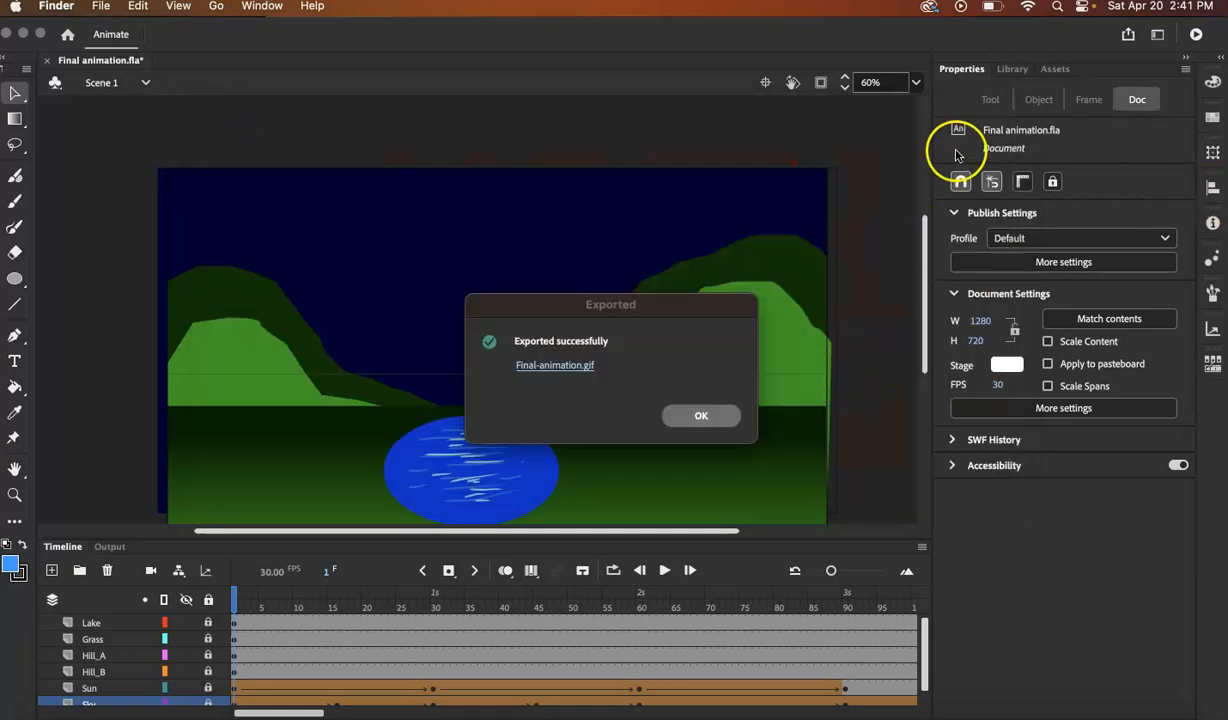